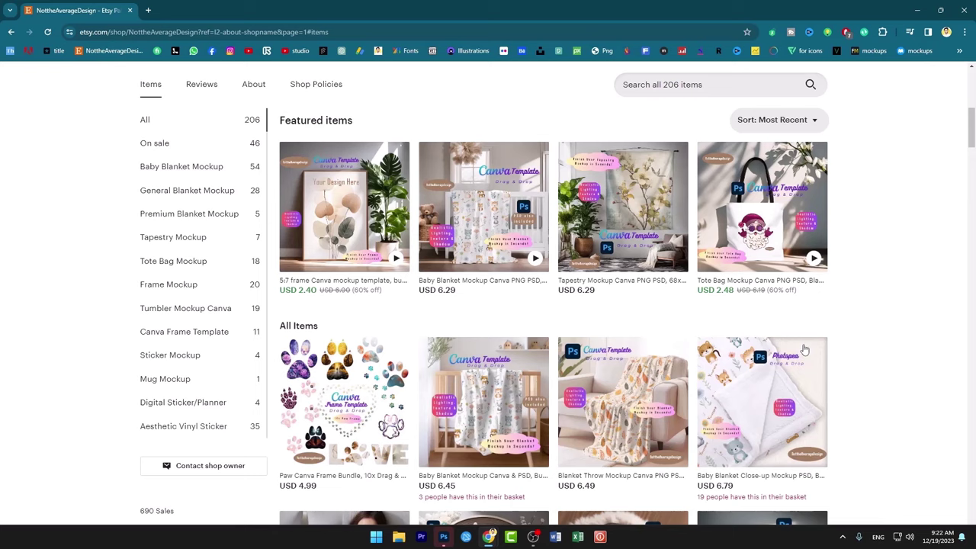
scroll(812, 348, down, 9)
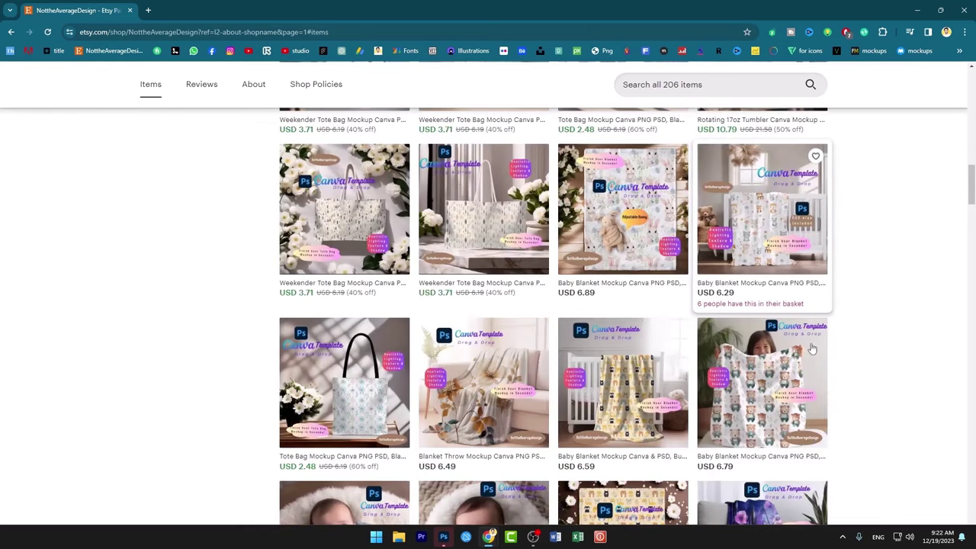
scroll(812, 348, down, 10)
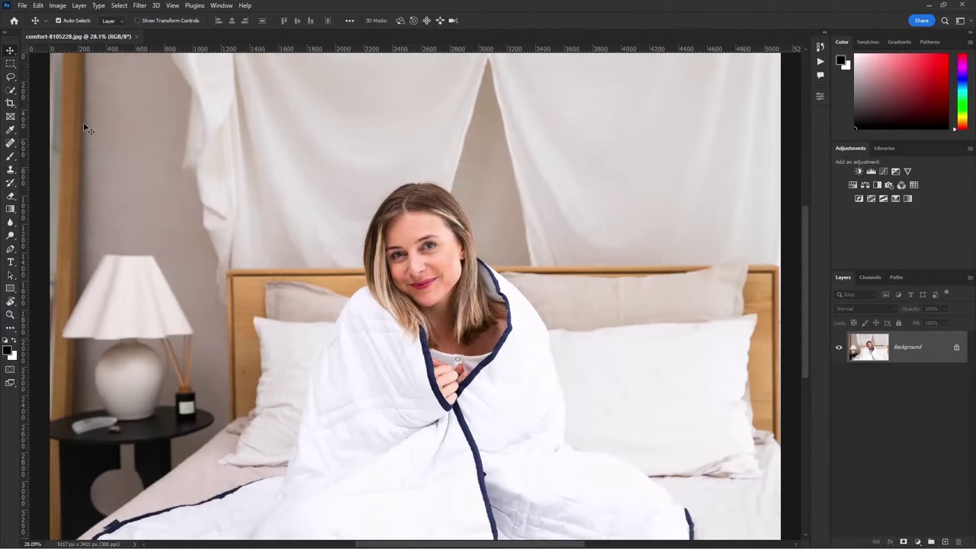
Step: Select the white blanket with the Quick Selection tool
click(12, 91)
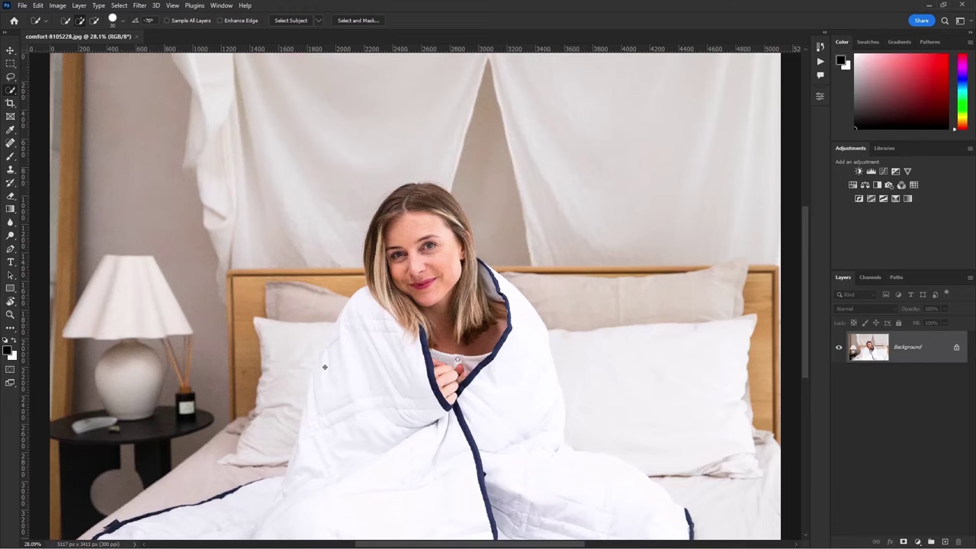
drag(356, 308, 357, 368)
drag(465, 388, 500, 317)
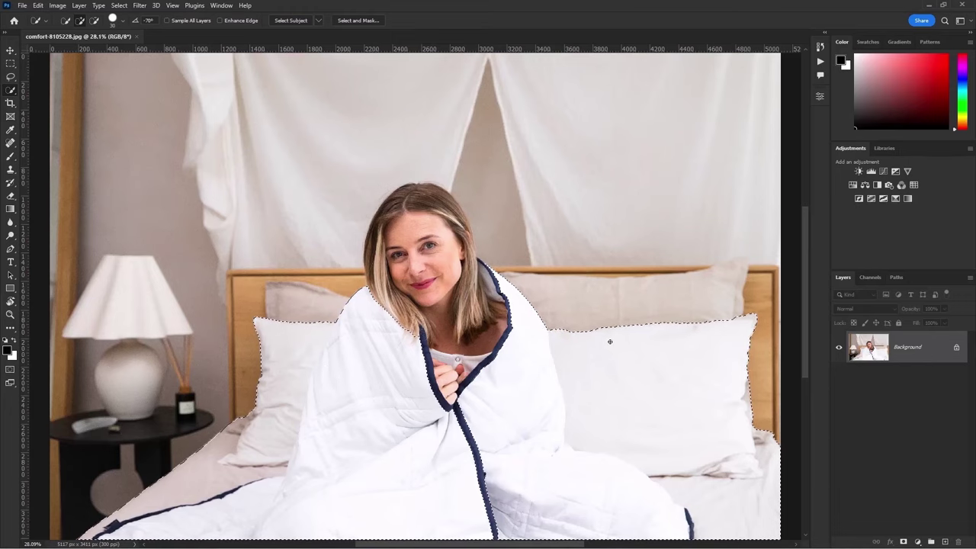
Step: Subtract the pillows and bed from the blanket selection, trimming the left pillow bulge
key(alt)
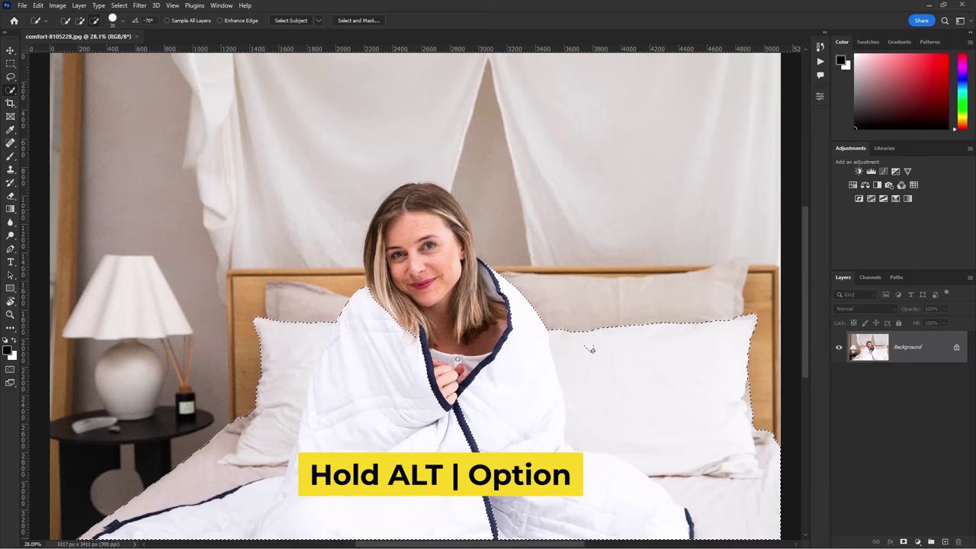
mouse_move(605, 397)
mouse_down()
mouse_move(647, 348)
mouse_move(755, 411)
mouse_move(661, 489)
mouse_up()
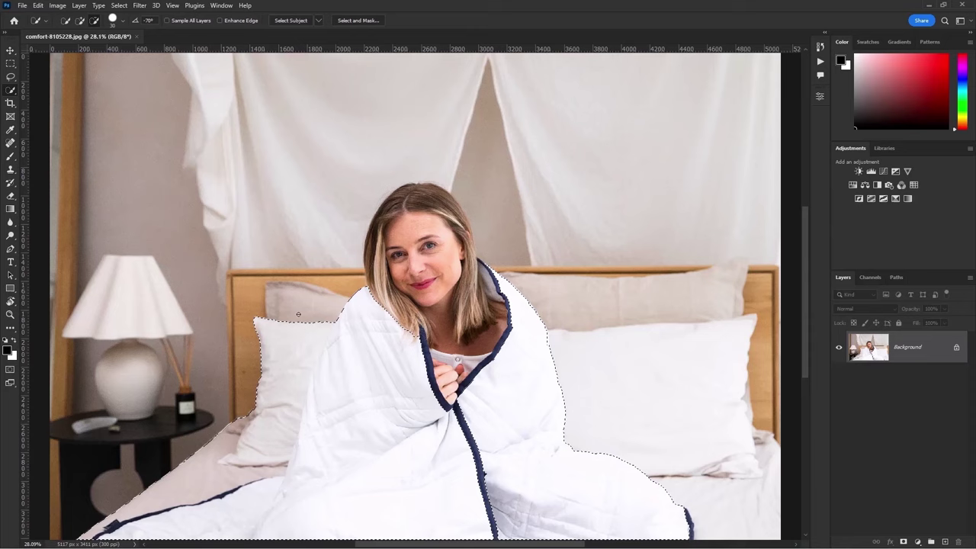
mouse_move(280, 339)
mouse_down()
mouse_move(288, 384)
mouse_move(261, 331)
mouse_move(257, 449)
mouse_move(219, 494)
mouse_up()
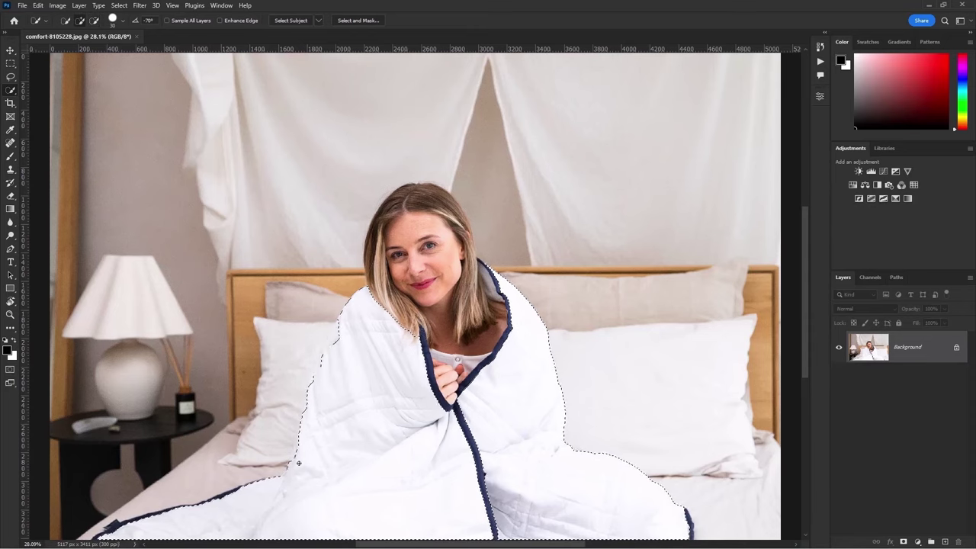
key(ctrl+plus)
key(ctrl+plus)
key(ctrl+plus)
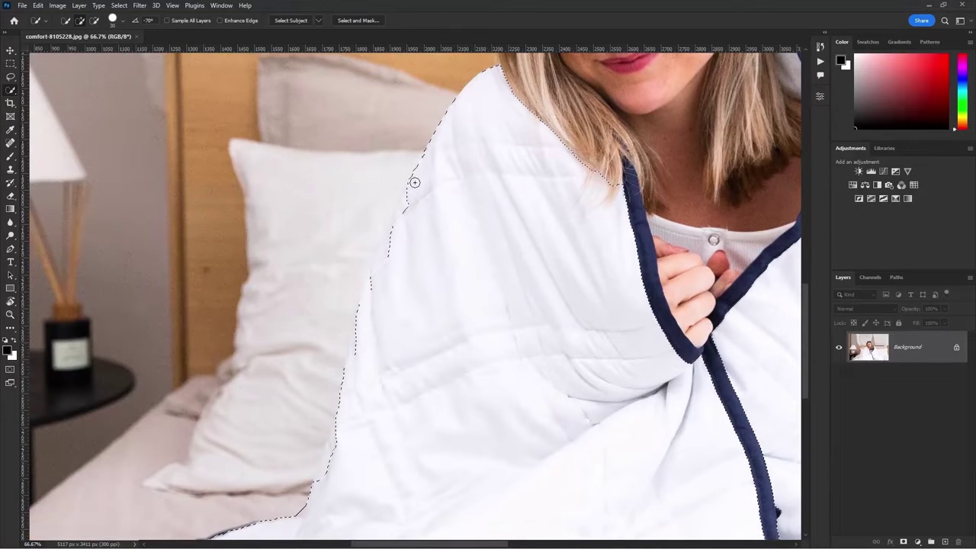
drag(412, 164, 386, 236)
key(ctrl+0)
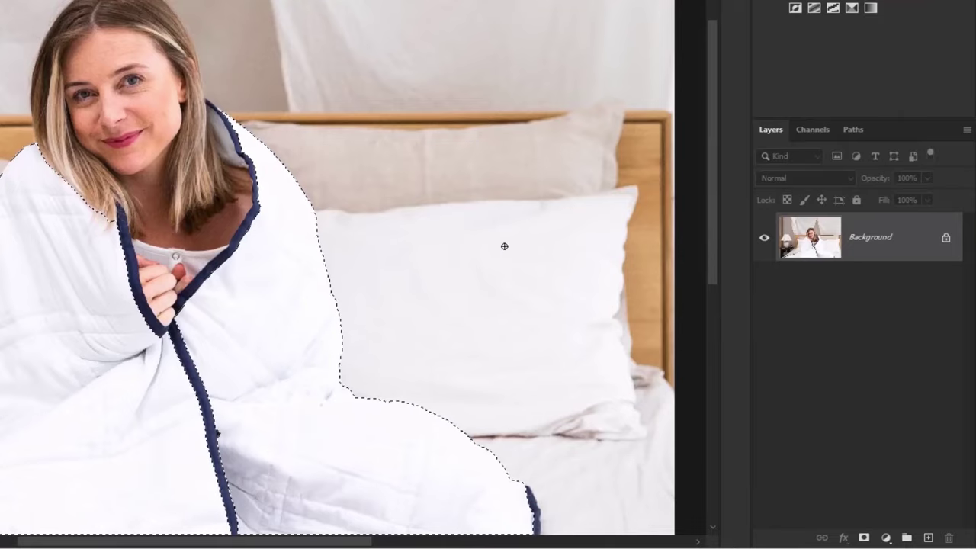
Step: Copy the blanket selection to Layer 1, hide the Background, and make Layer 1 active
key(ctrl+j)
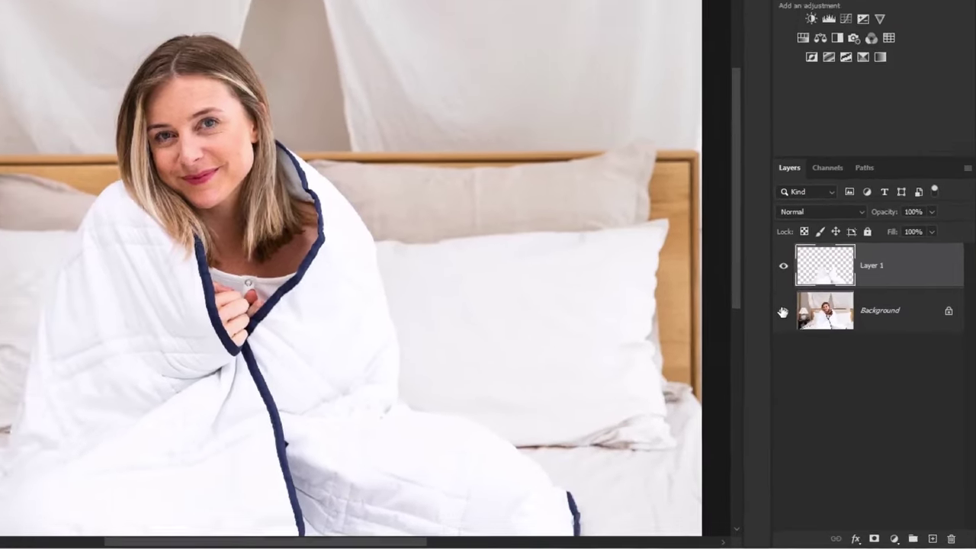
click(764, 286)
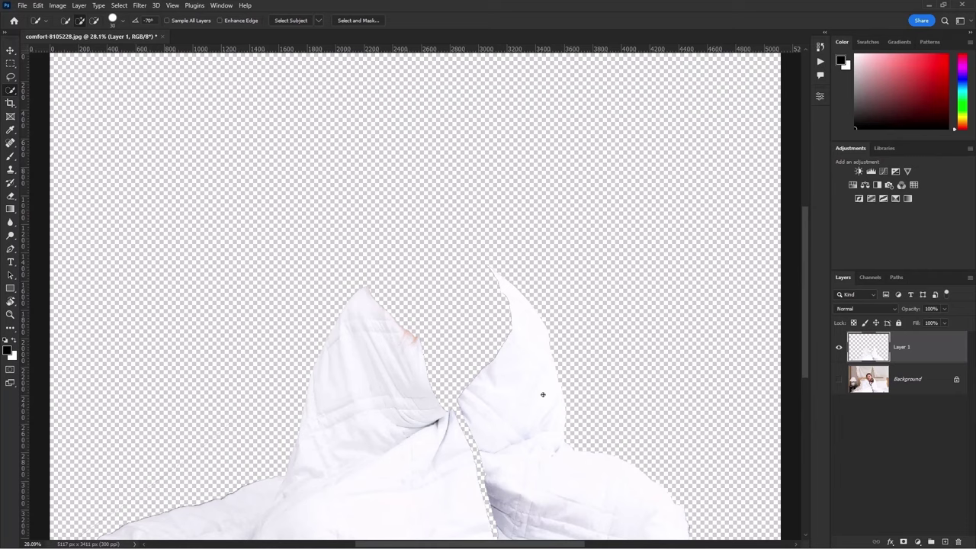
key(v)
click(643, 302)
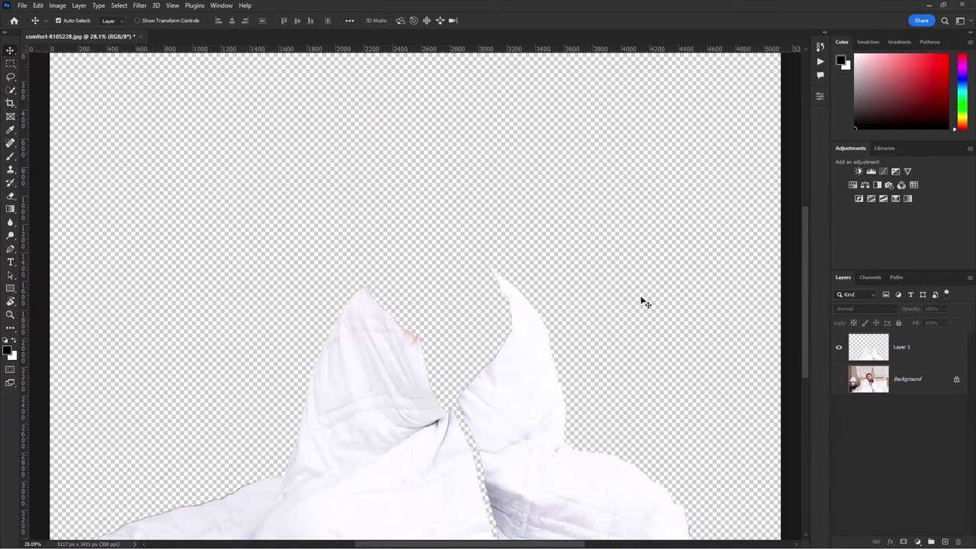
click(960, 353)
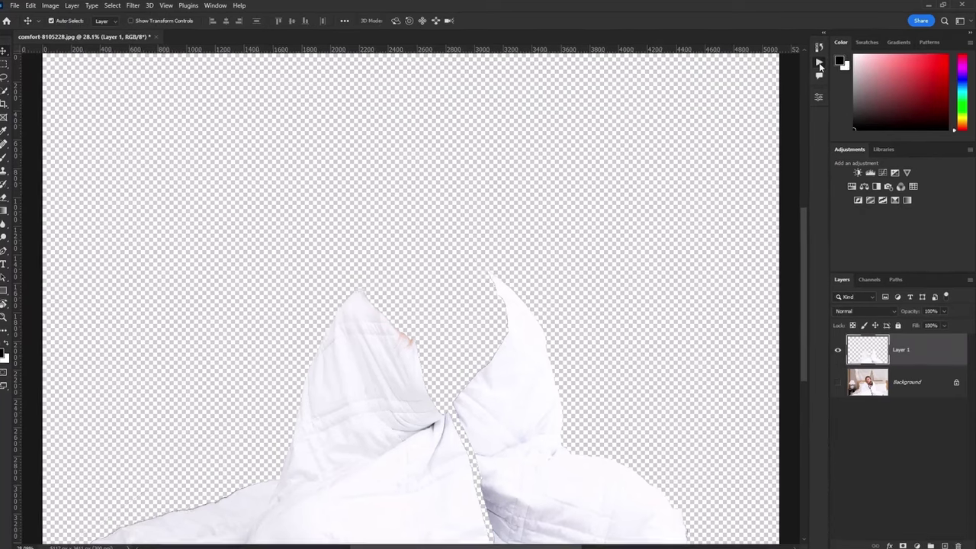
Step: Show the Actions panel and play the Shadow action from the Shadow Extraction set
click(819, 61)
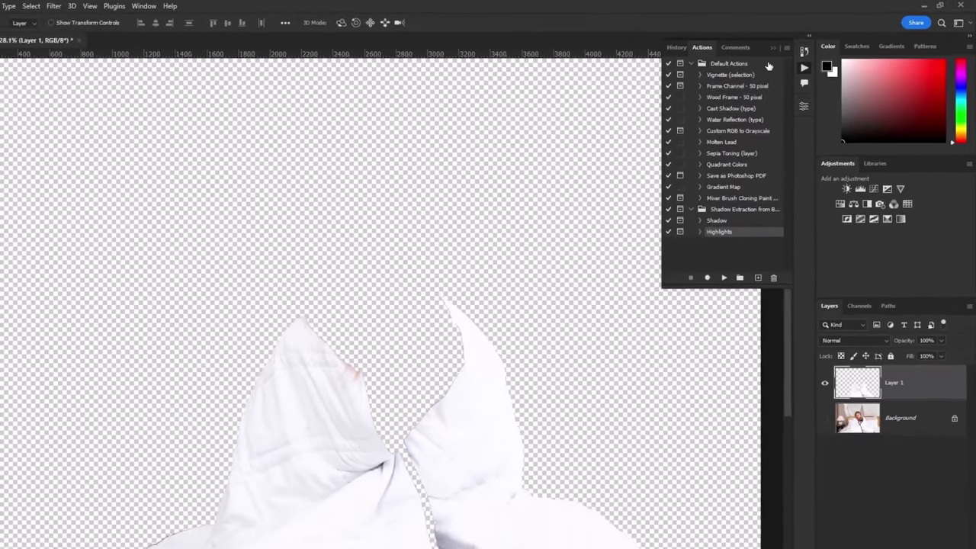
click(375, 124)
click(221, 5)
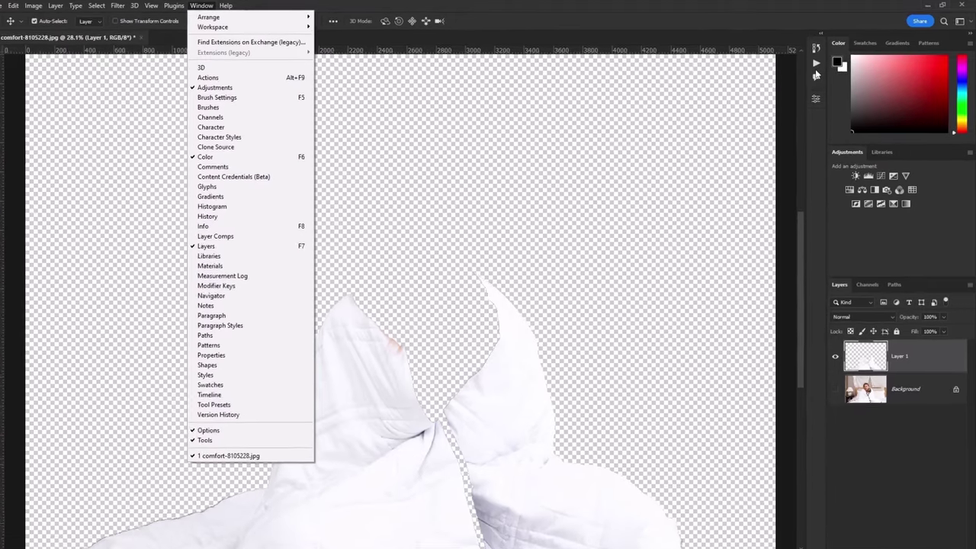
click(341, 106)
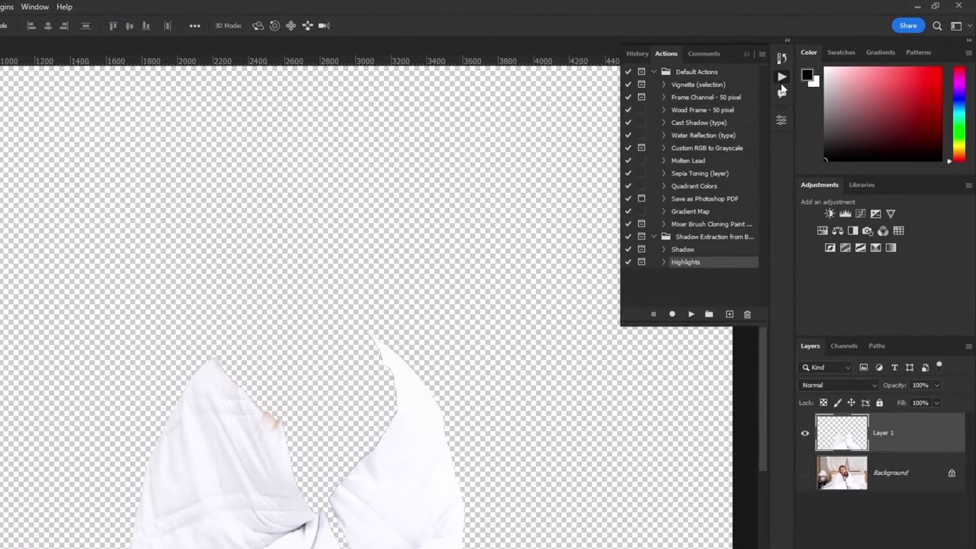
click(693, 251)
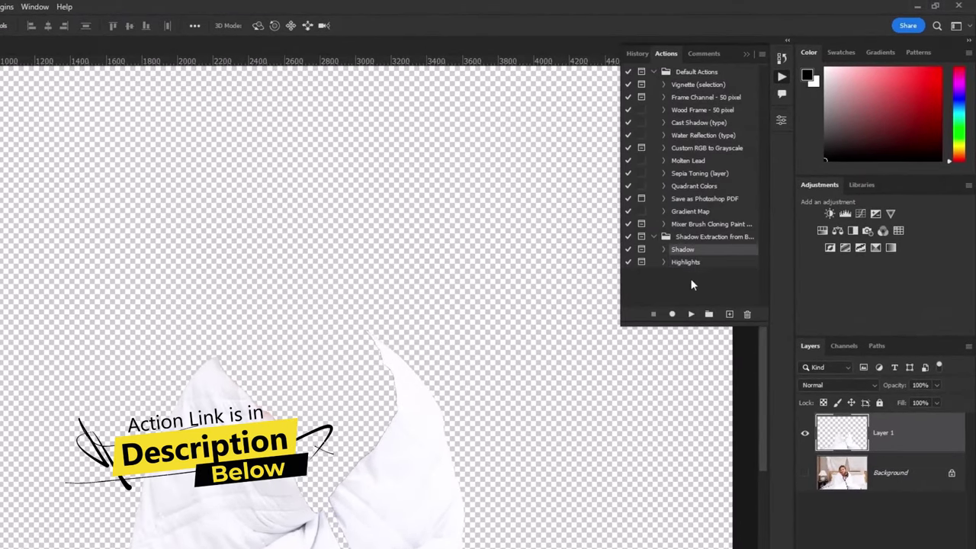
click(689, 314)
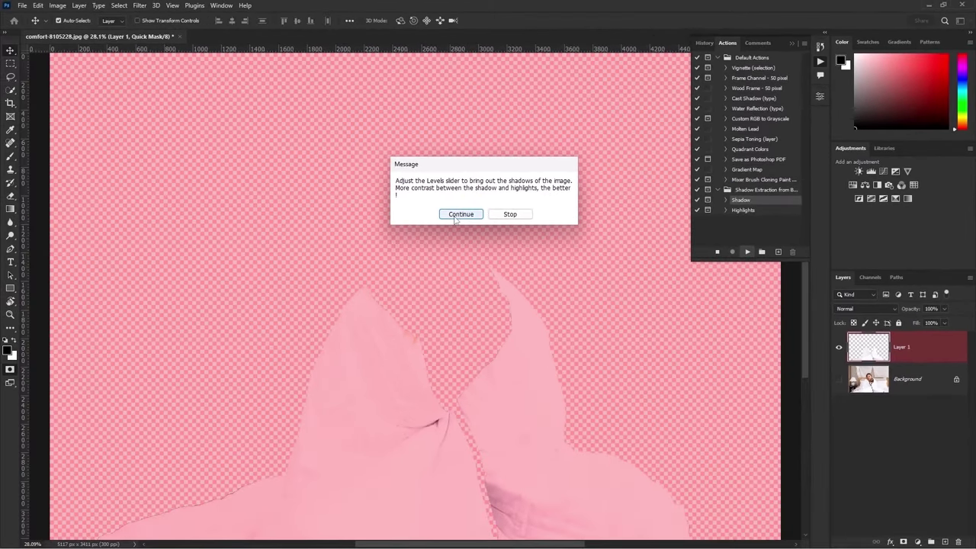
Step: Continue the Shadow action and raise Levels contrast to create the Shadow layer
click(456, 216)
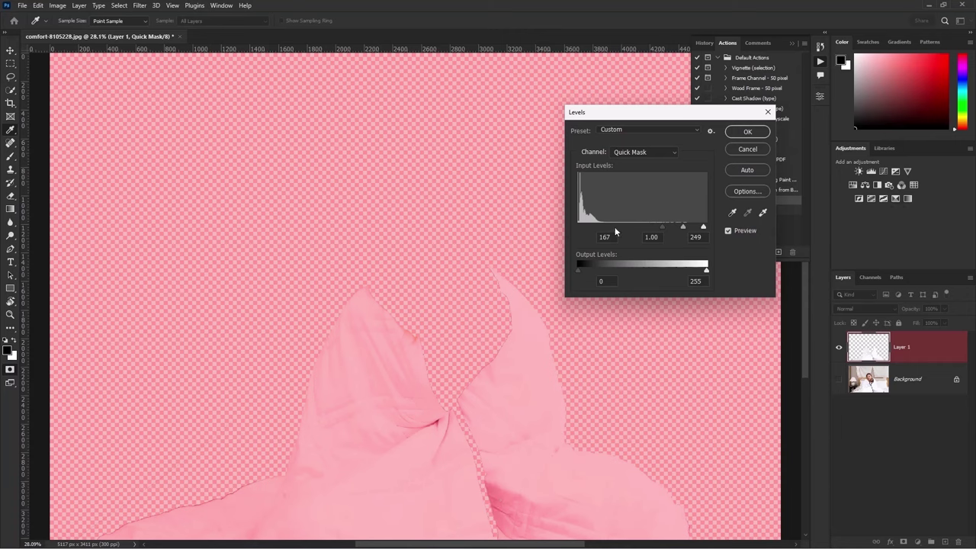
drag(634, 226, 577, 226)
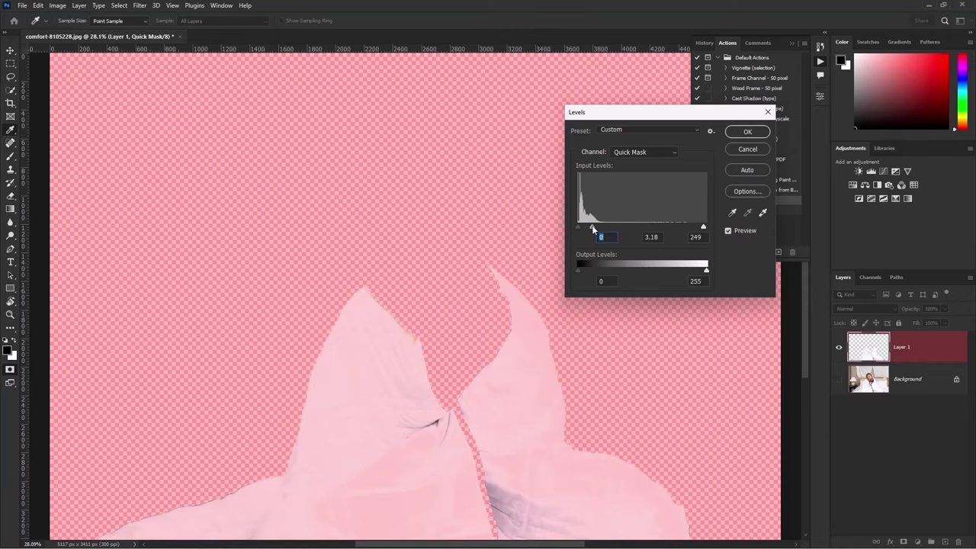
drag(703, 226, 595, 226)
click(747, 132)
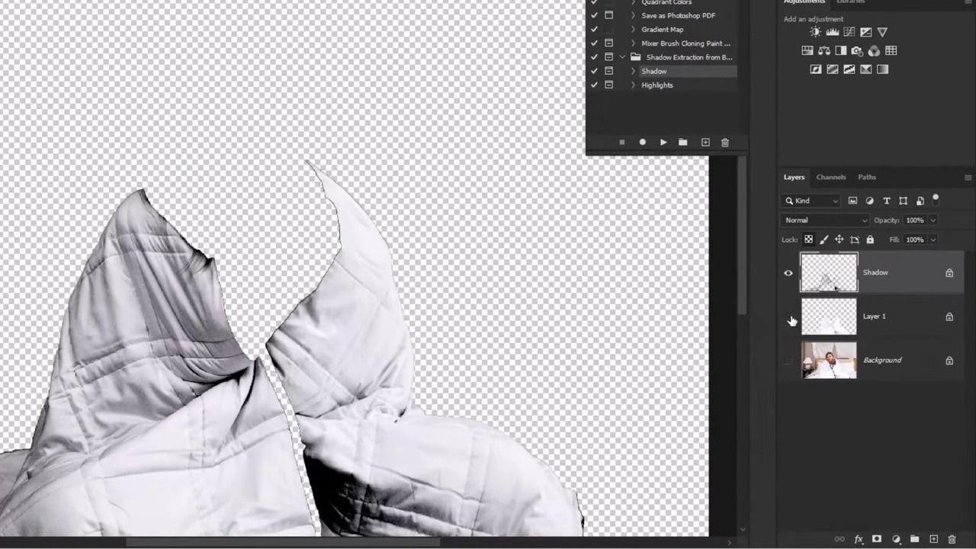
Step: Hide the Shadow layer, make Layer 1 active, and select the Highlights action
click(792, 322)
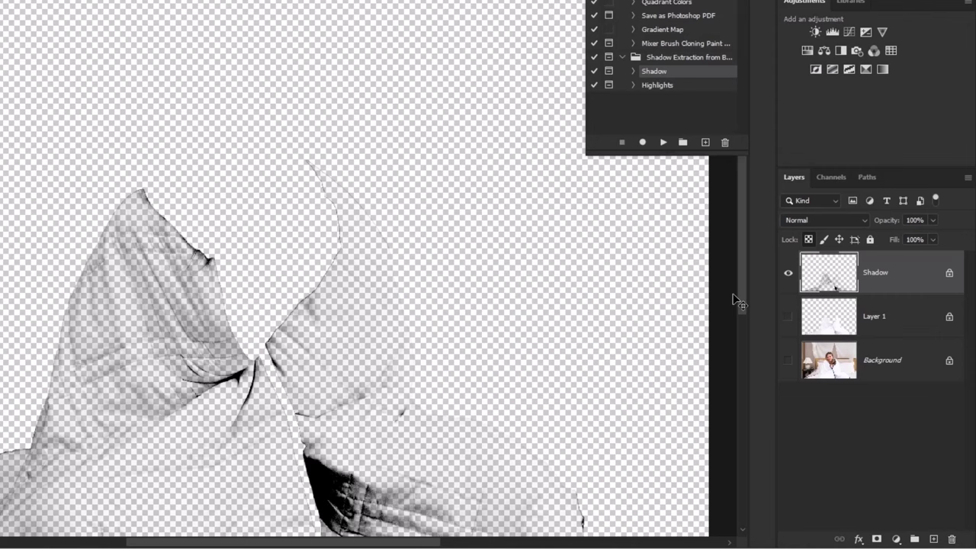
click(790, 318)
click(789, 277)
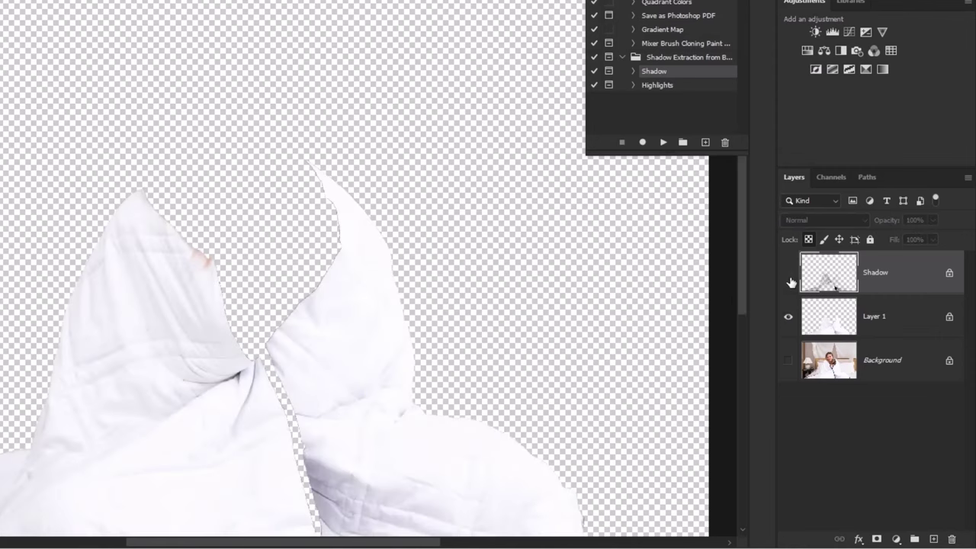
click(903, 325)
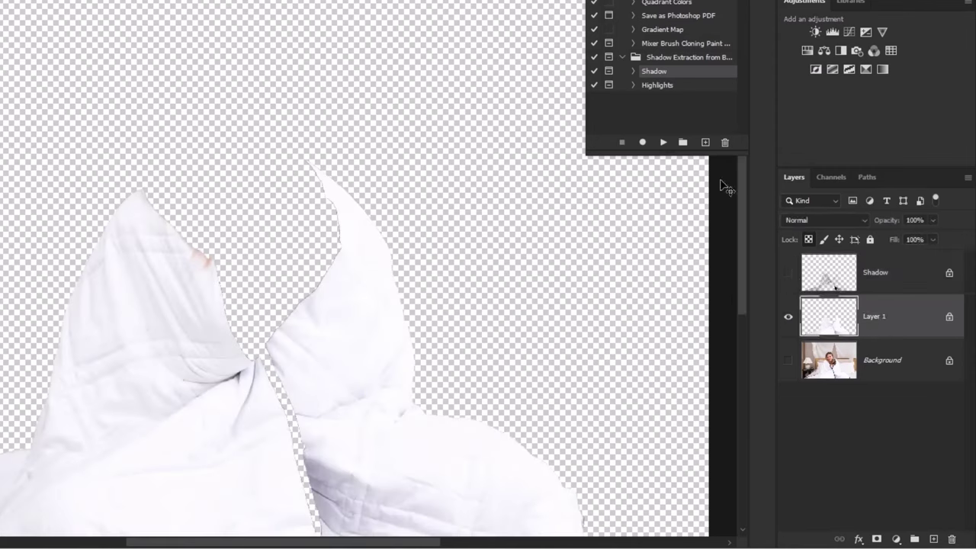
click(675, 87)
Step: Run the Highlights action with Levels input set to 199, 1.00, 255
click(664, 141)
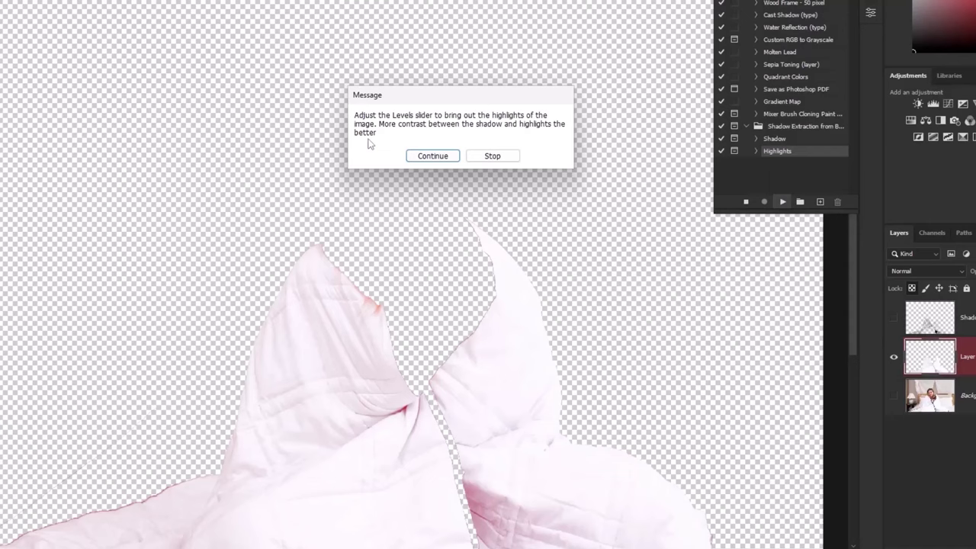
click(433, 157)
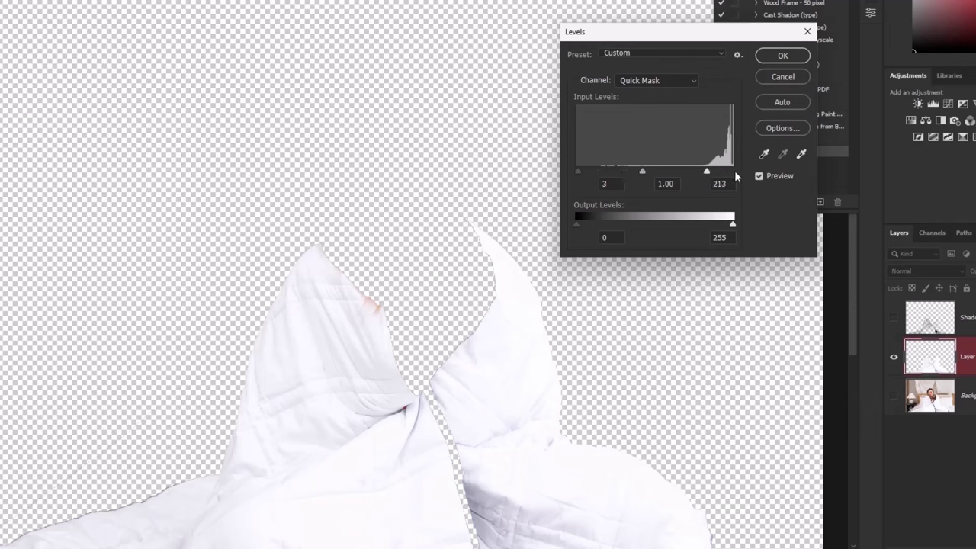
drag(706, 171, 732, 171)
drag(654, 171, 691, 171)
drag(577, 170, 697, 171)
key(Tab)
key(Tab)
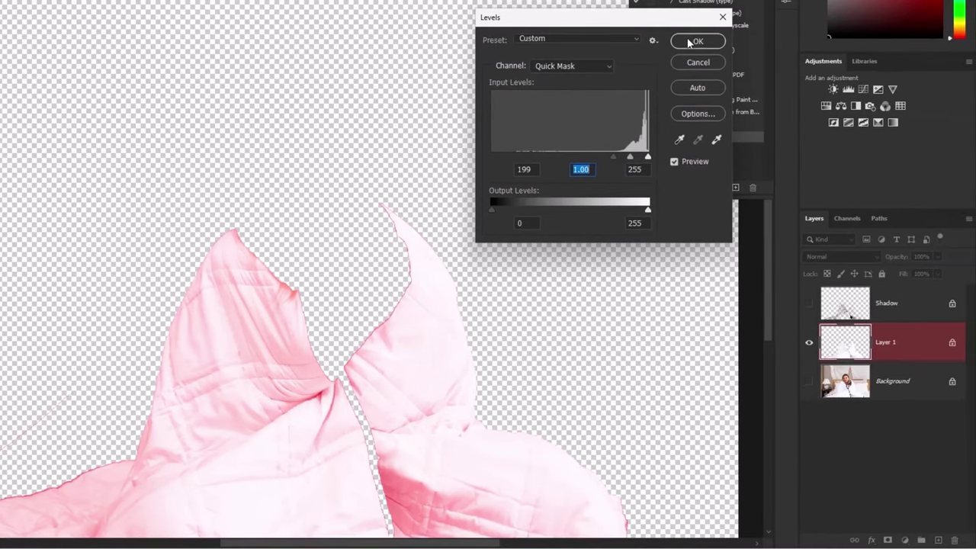
click(695, 41)
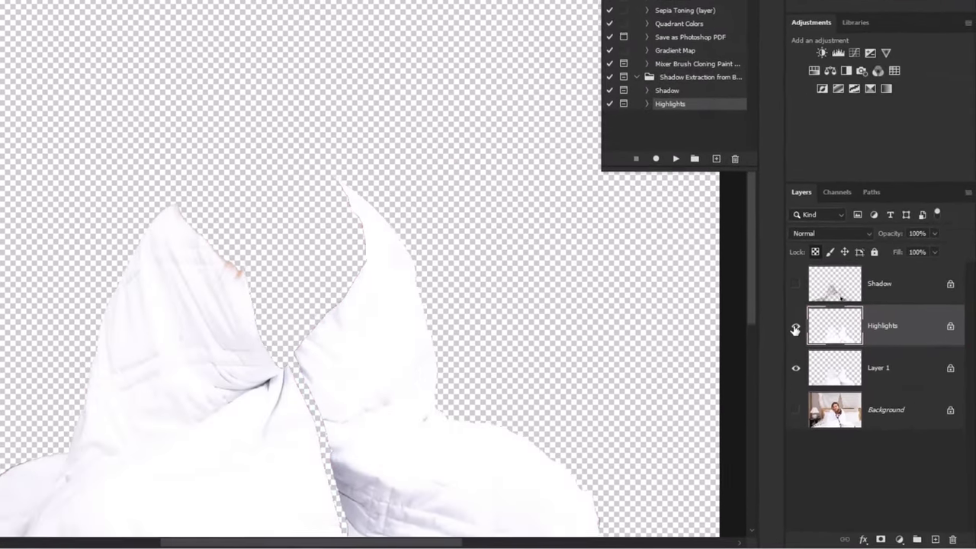
Step: Compare layer visibility and move the Shadow layer beneath Highlights
click(809, 384)
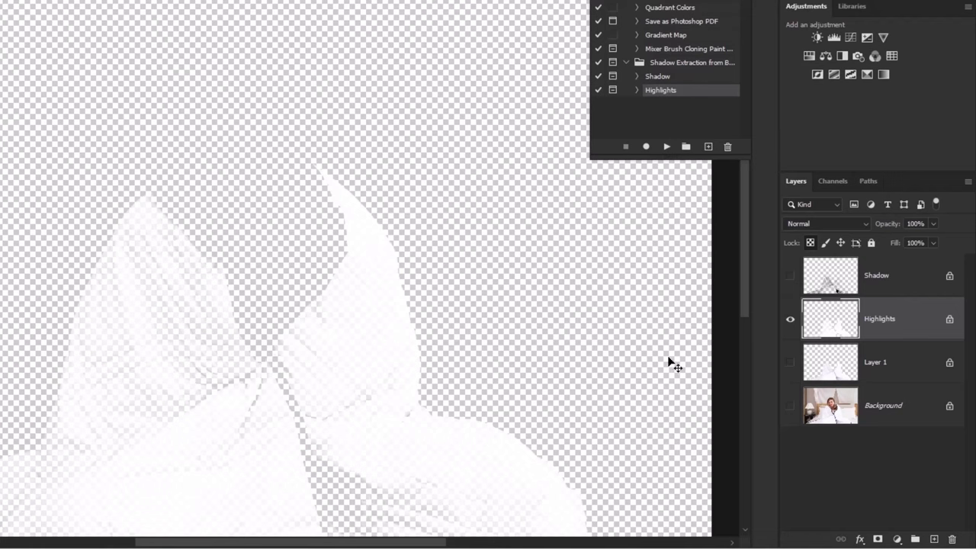
click(790, 363)
click(790, 363)
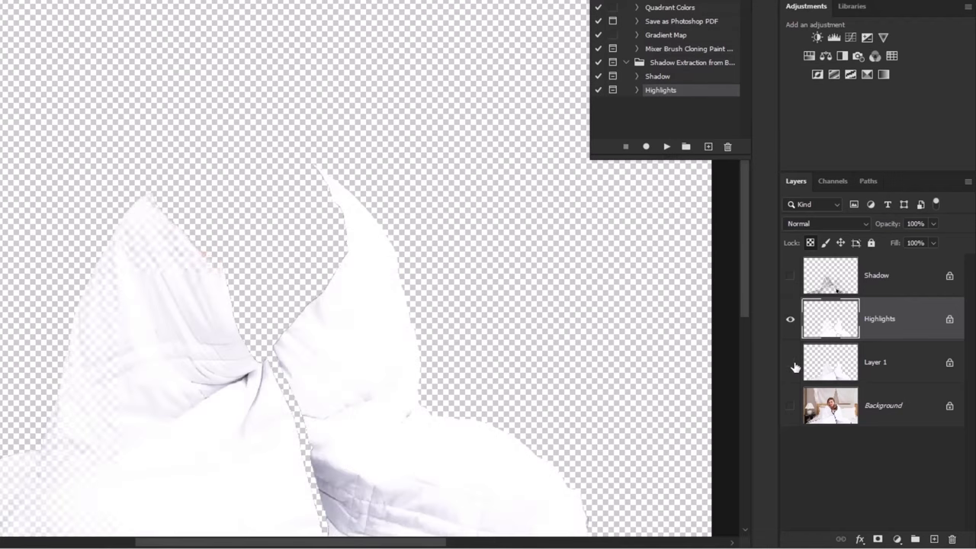
click(790, 276)
click(790, 319)
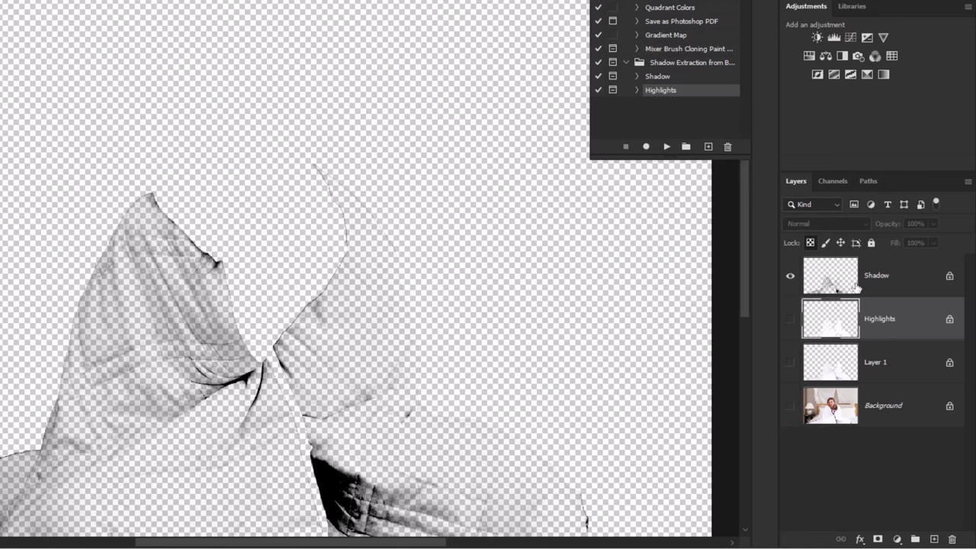
click(789, 321)
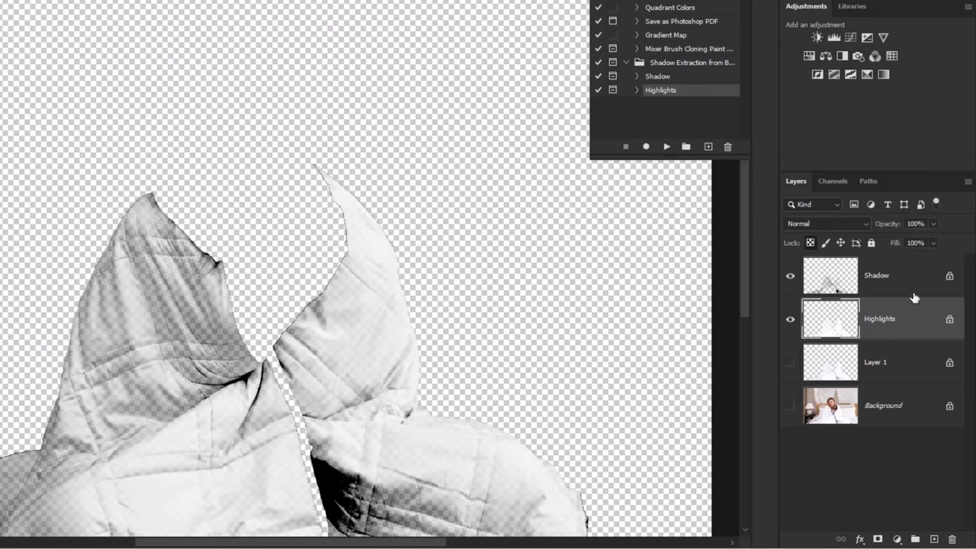
drag(914, 291, 907, 317)
Step: Set Shadow opacity to 40%, lower Highlights opacity, and show the Background photo
click(917, 224)
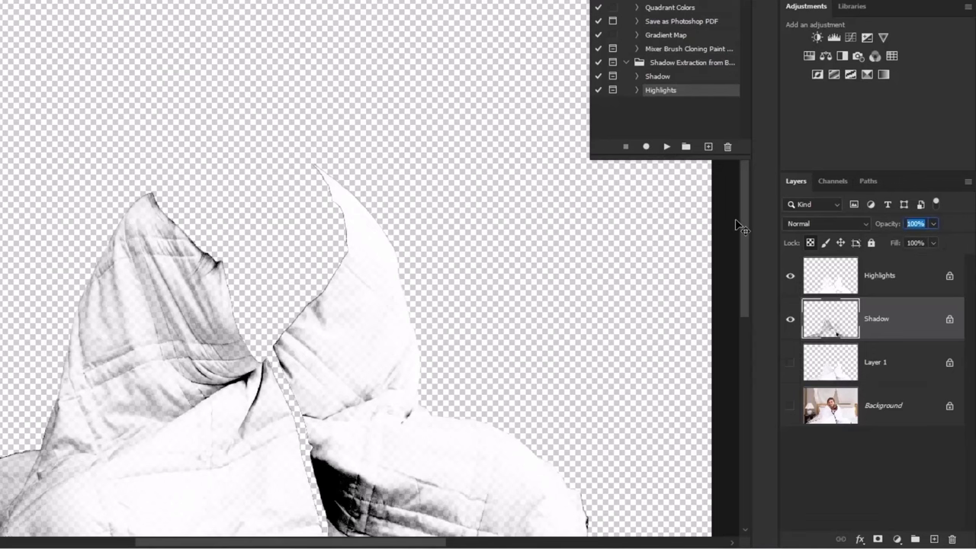
text(30)
key(Return)
click(905, 274)
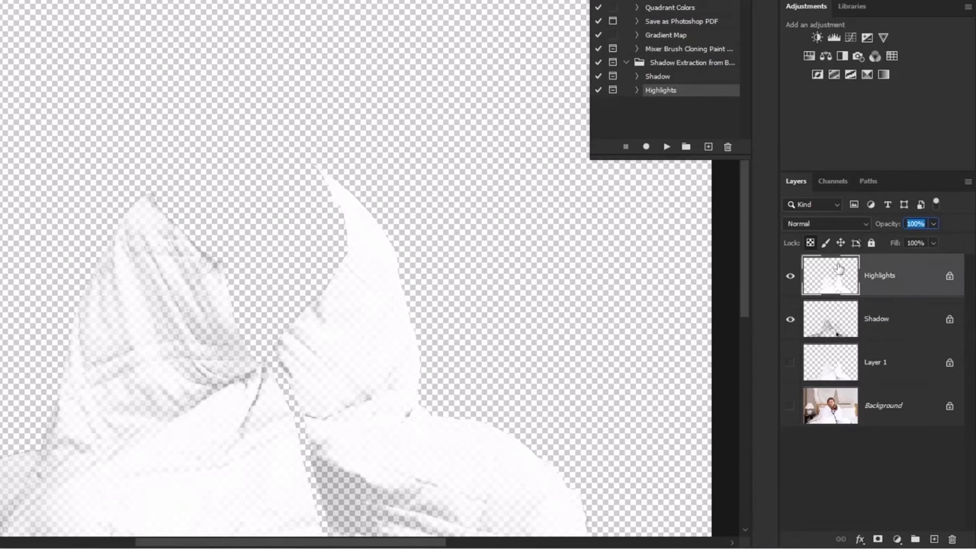
text(20)
drag(882, 225, 896, 225)
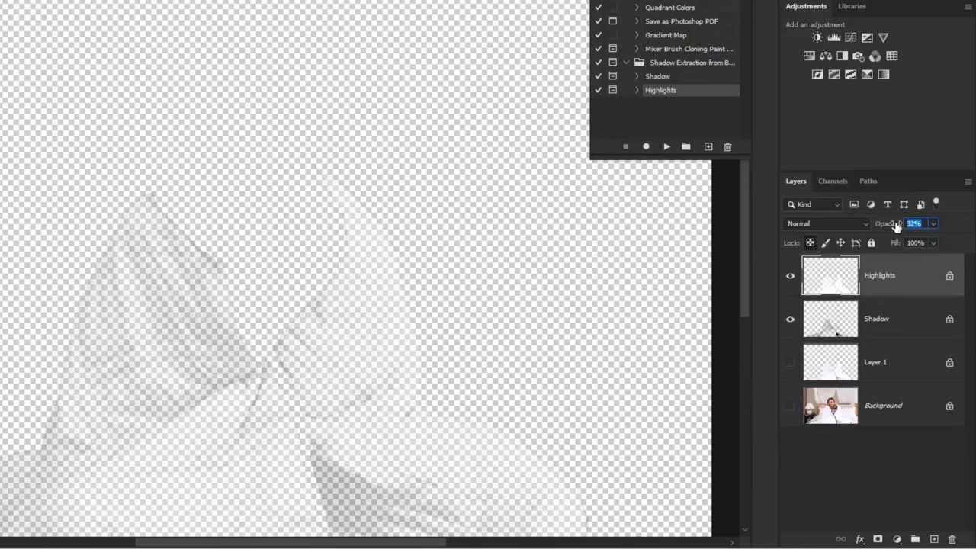
text(2)
click(831, 319)
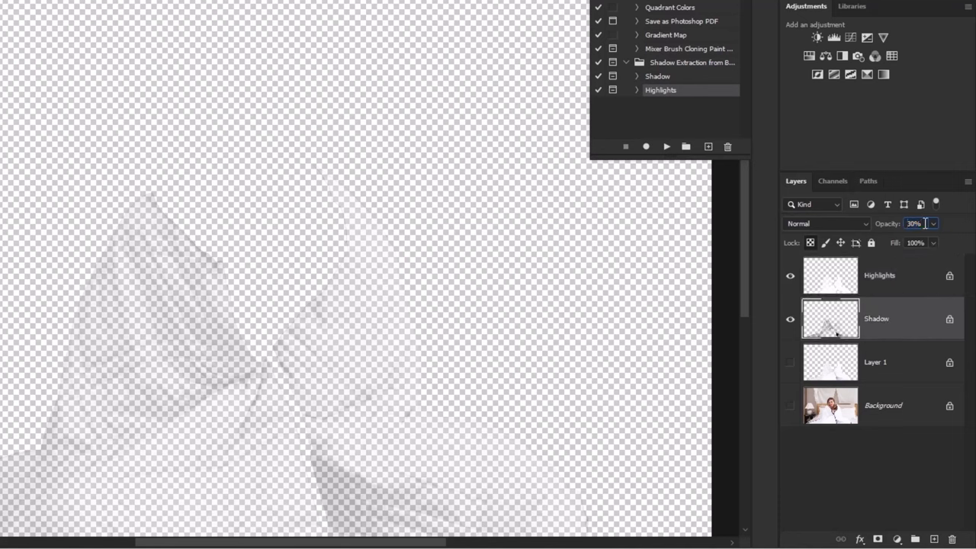
text(4)
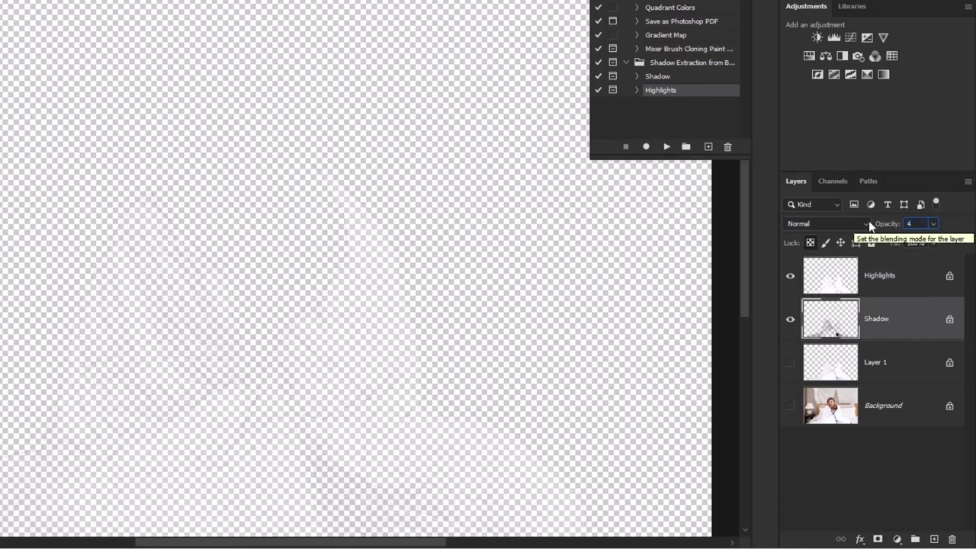
text(0)
key(Return)
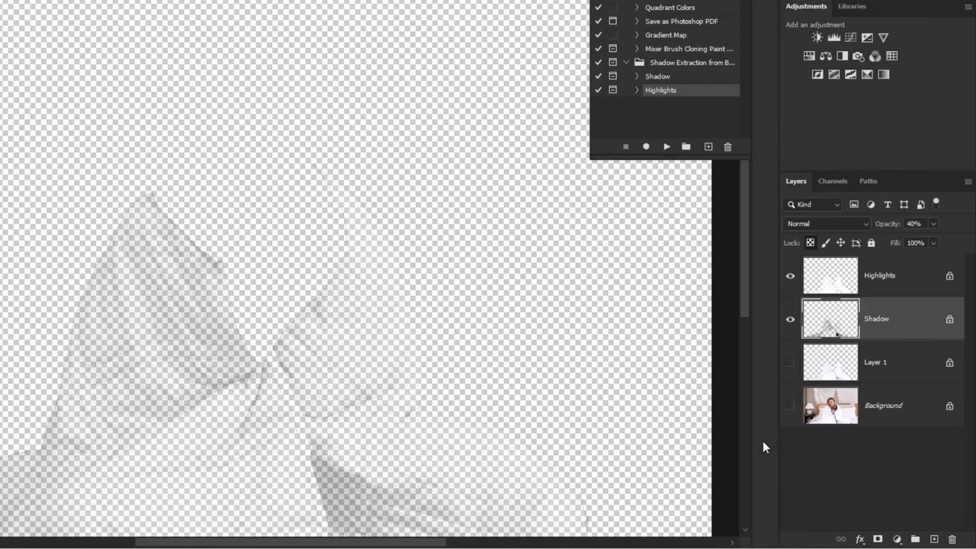
click(790, 407)
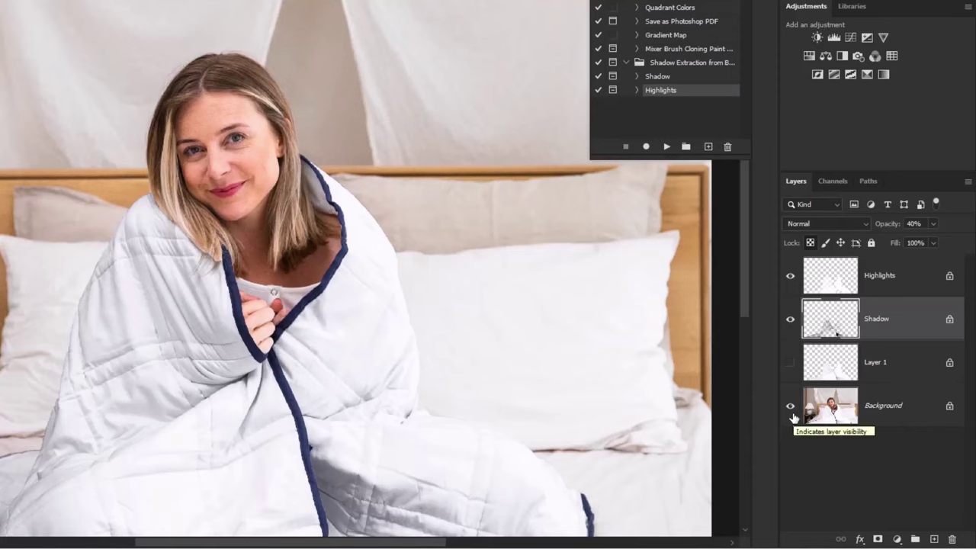
Step: Load Layer 1's outline as a selection, then hide Layer 1, Shadow and Highlights
click(790, 363)
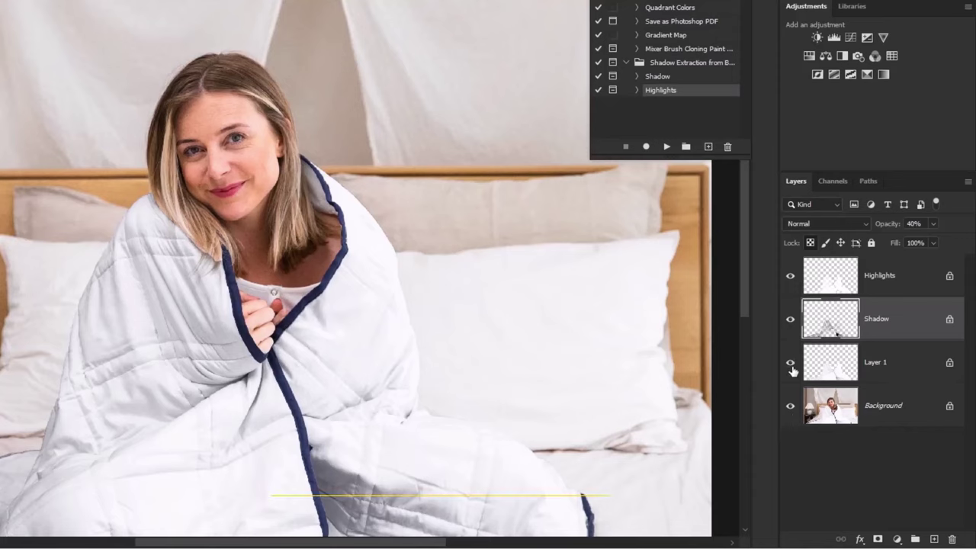
click(837, 370)
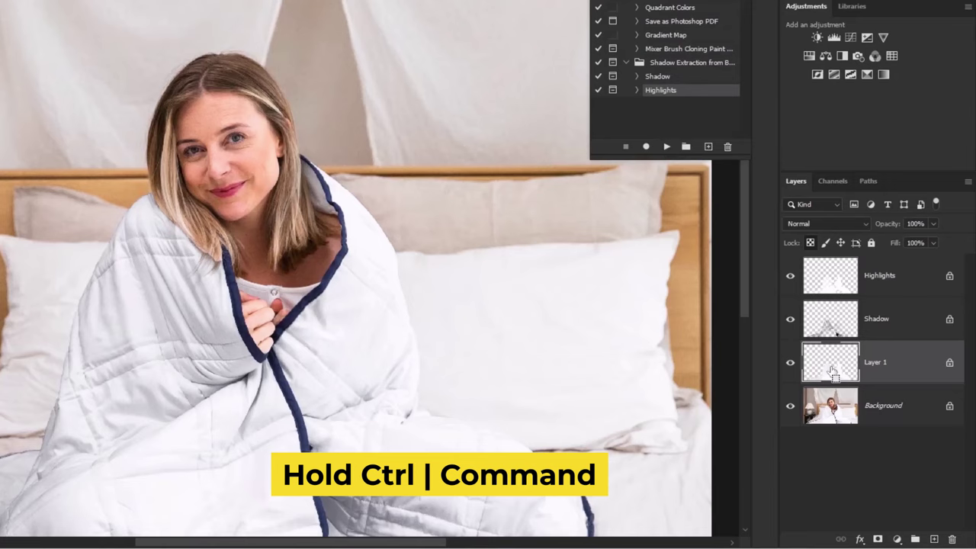
ctrl+click(832, 370)
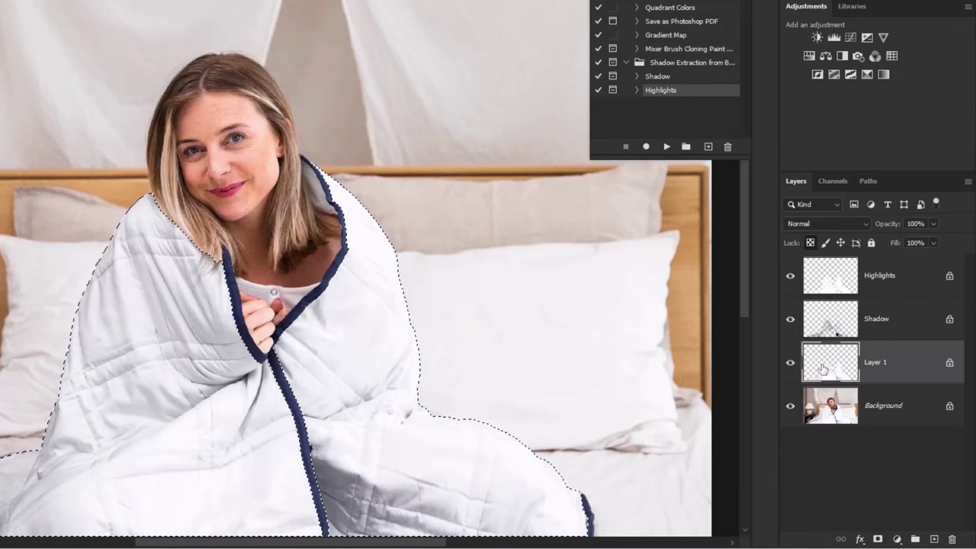
click(792, 361)
click(789, 319)
click(790, 276)
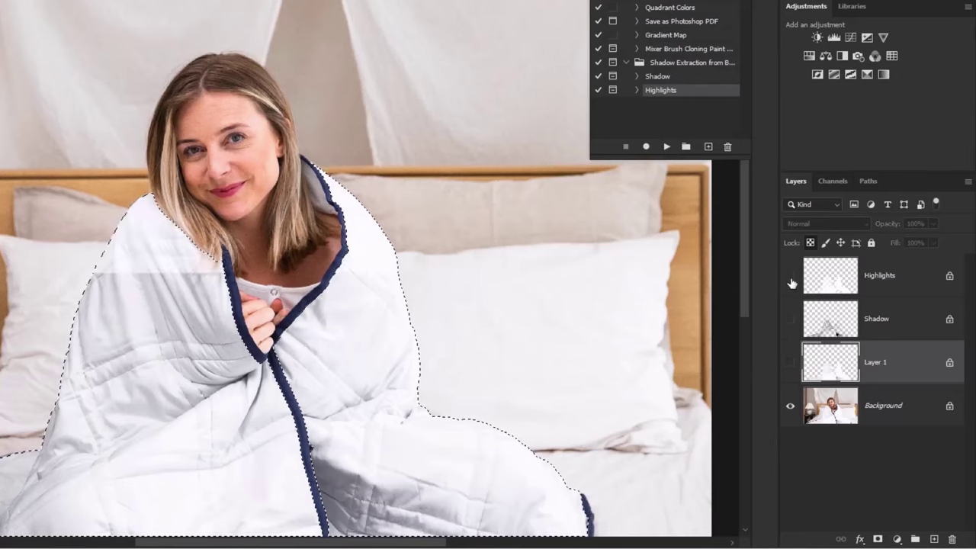
Step: Unlock the Background, delete the blanket area, deselect, and show the Shadow layer
click(948, 408)
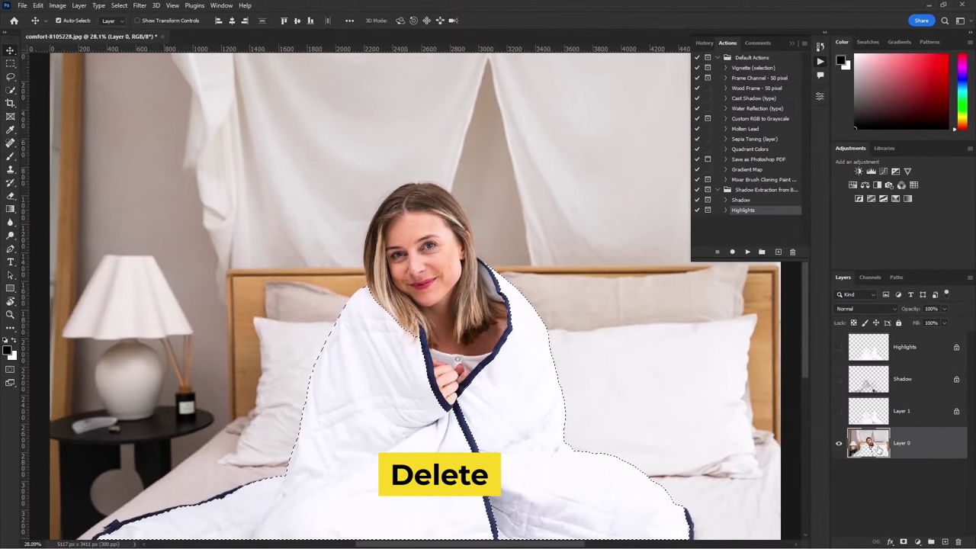
key(Delete)
key(a)
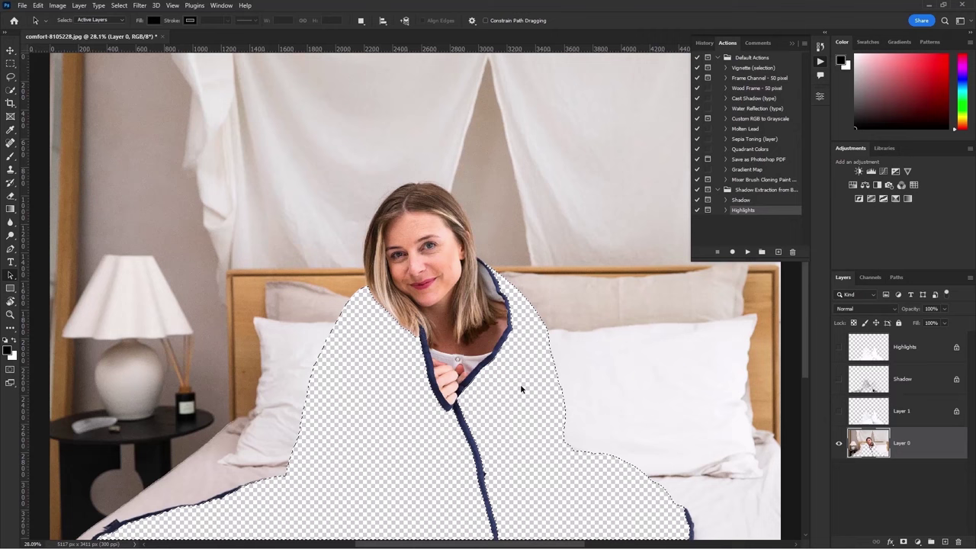
key(ctrl+d)
click(838, 379)
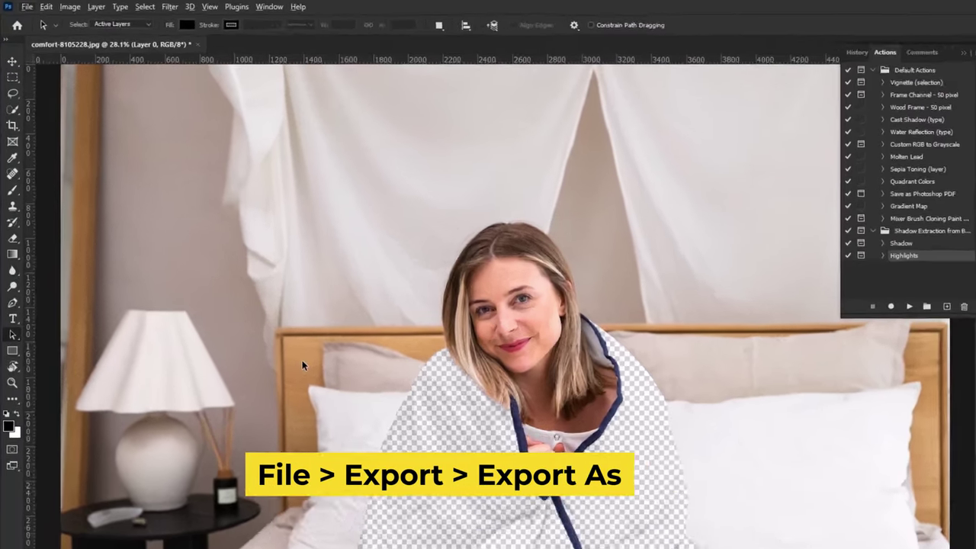
Step: Set up Export As with PNG format and transparency
key(alt+f)
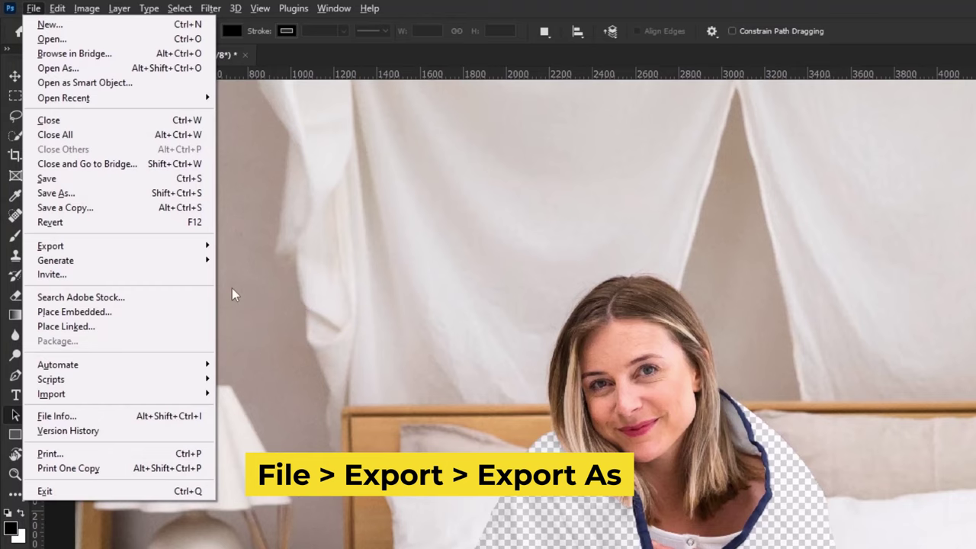
mouse_move(199, 248)
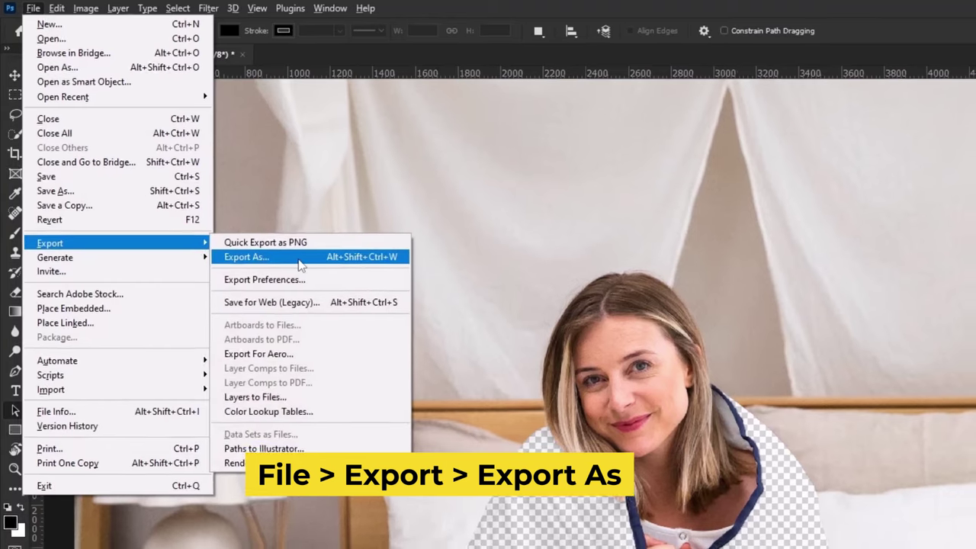
click(299, 259)
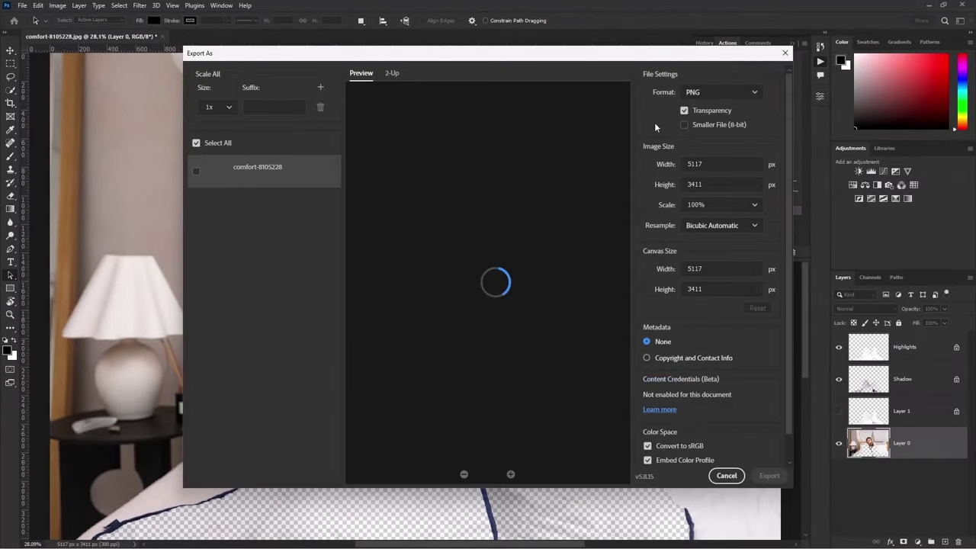
click(709, 92)
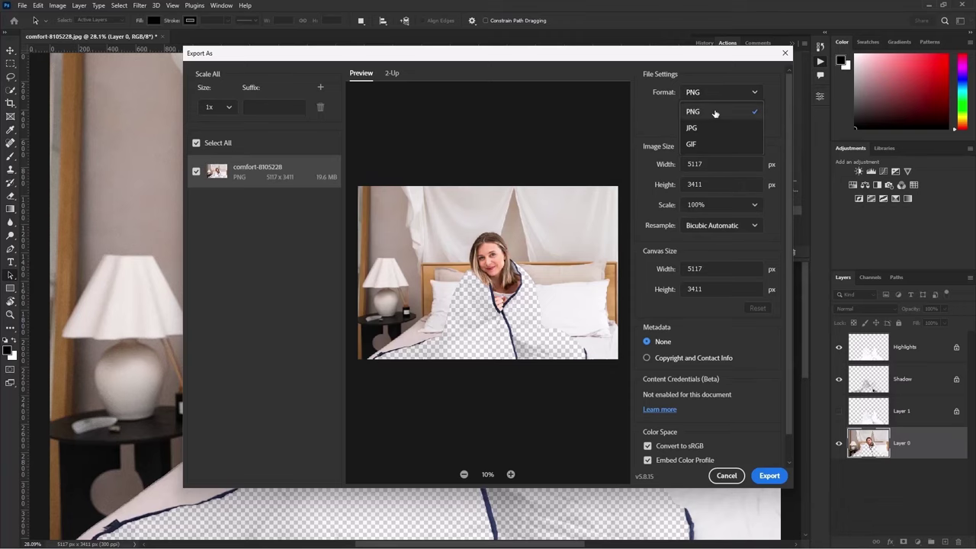
click(714, 113)
Step: Save the PNG export as 'Png blankett' in the Done folder
click(769, 475)
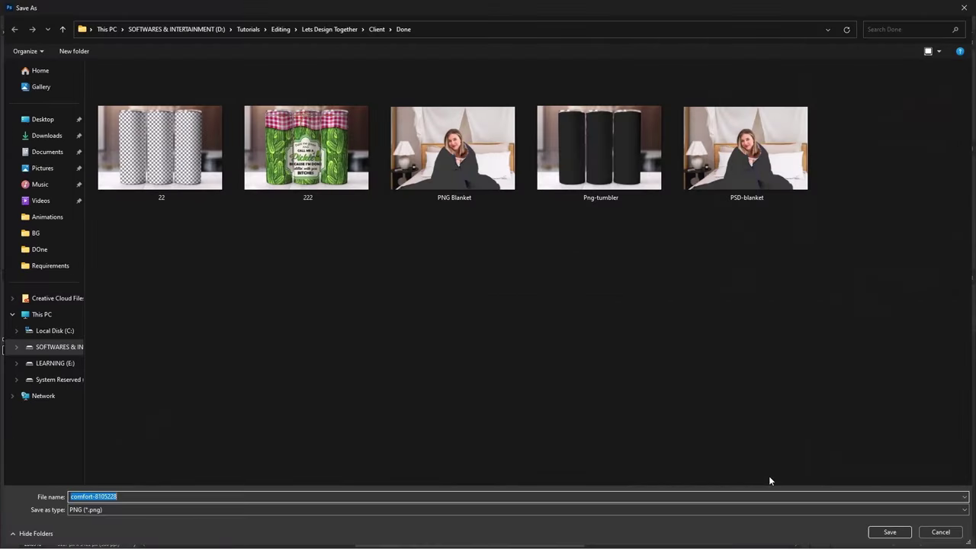
text(Png blanketts)
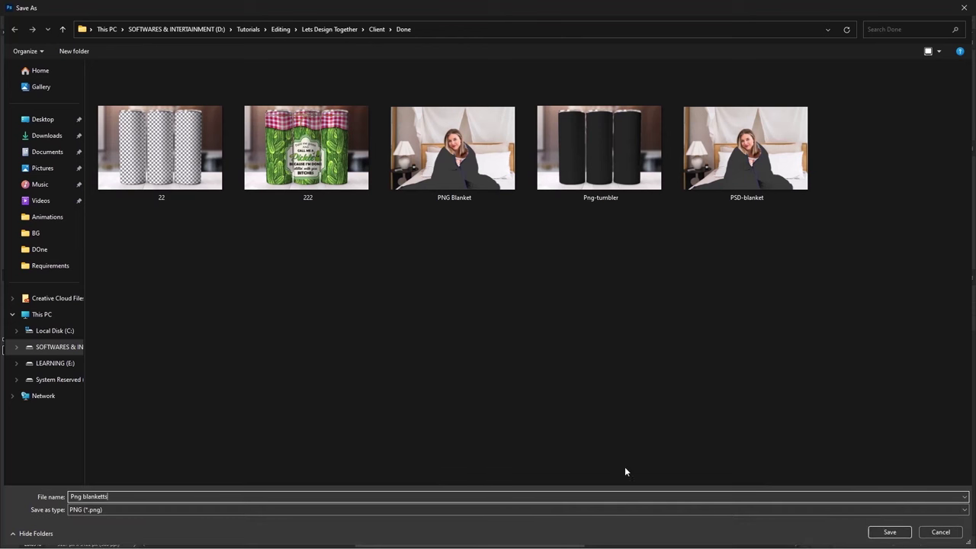
click(889, 531)
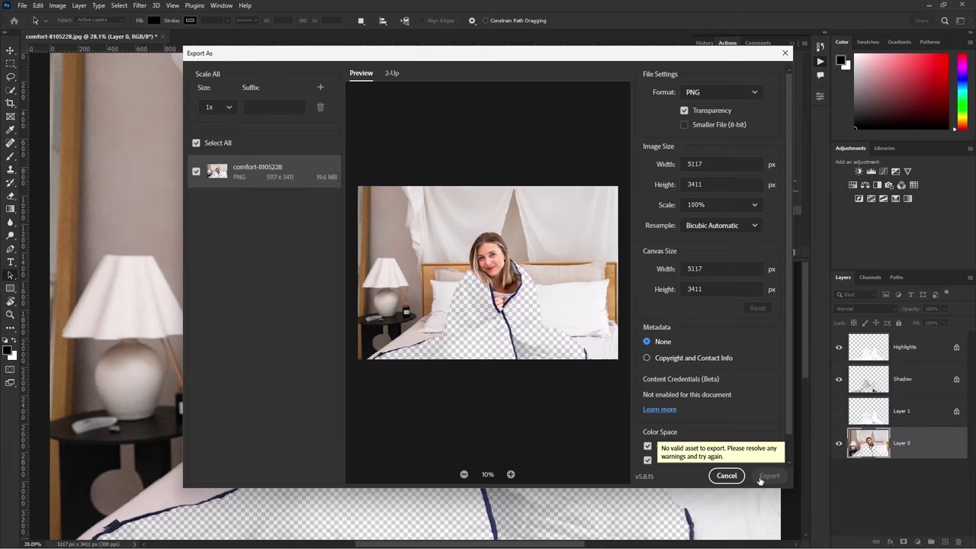
Step: Close the original without saving and open Png blanketts.png from the Done folder
key(ctrl+w)
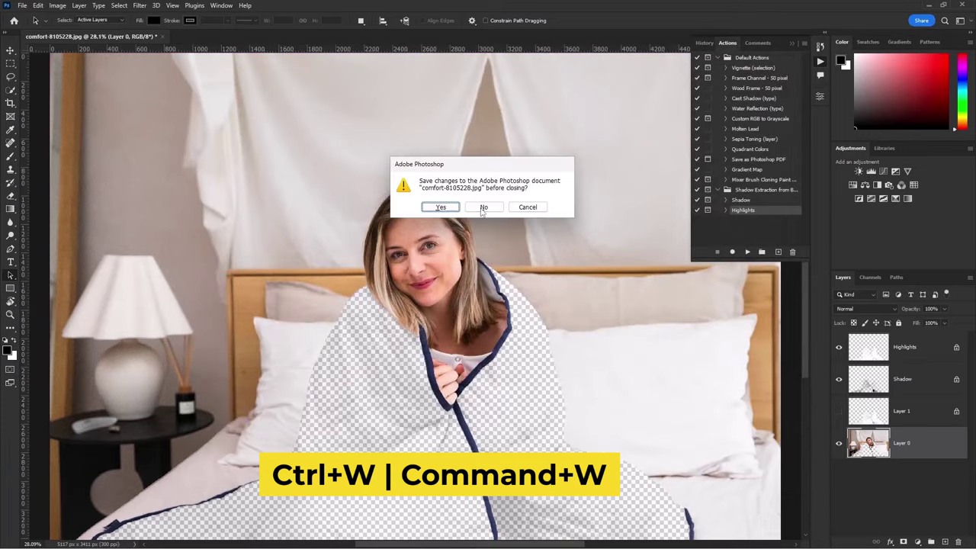
click(483, 208)
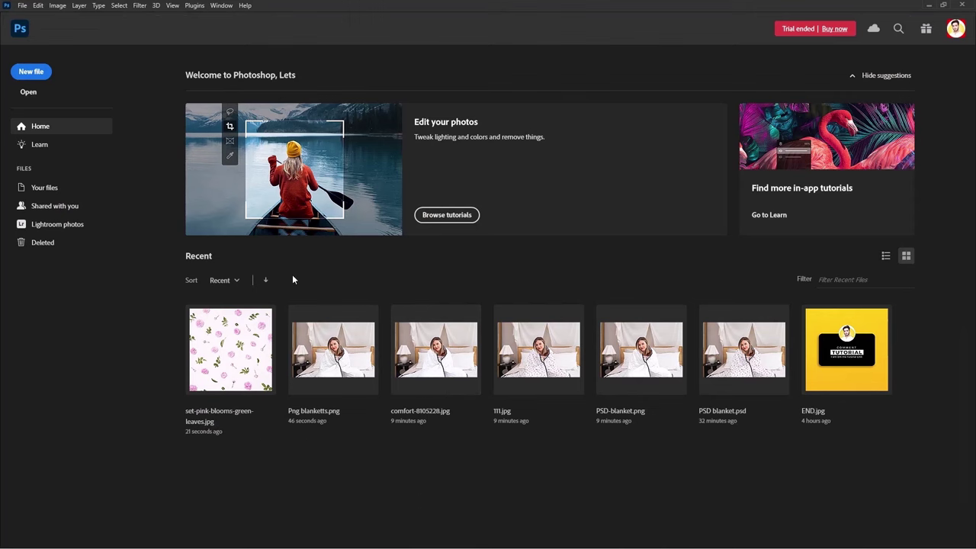
click(28, 91)
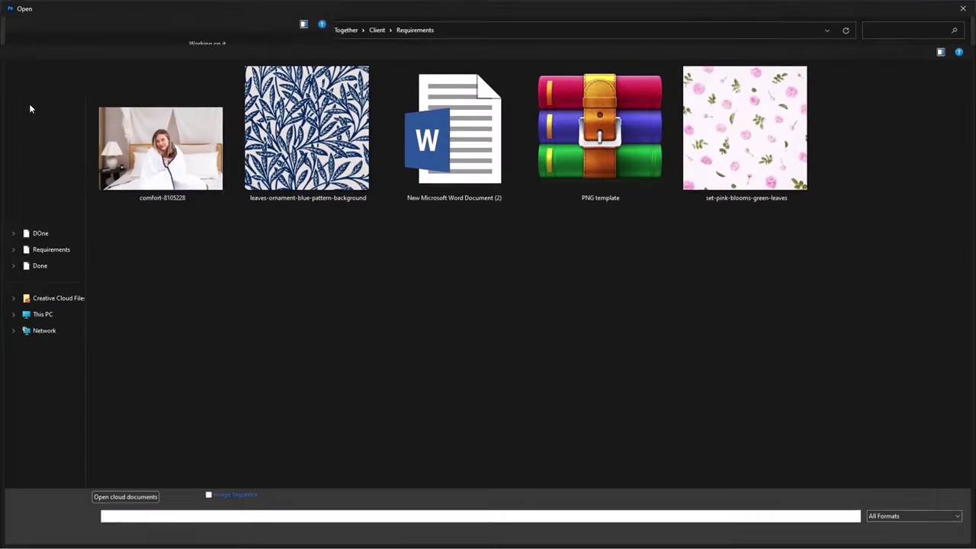
double_click(218, 174)
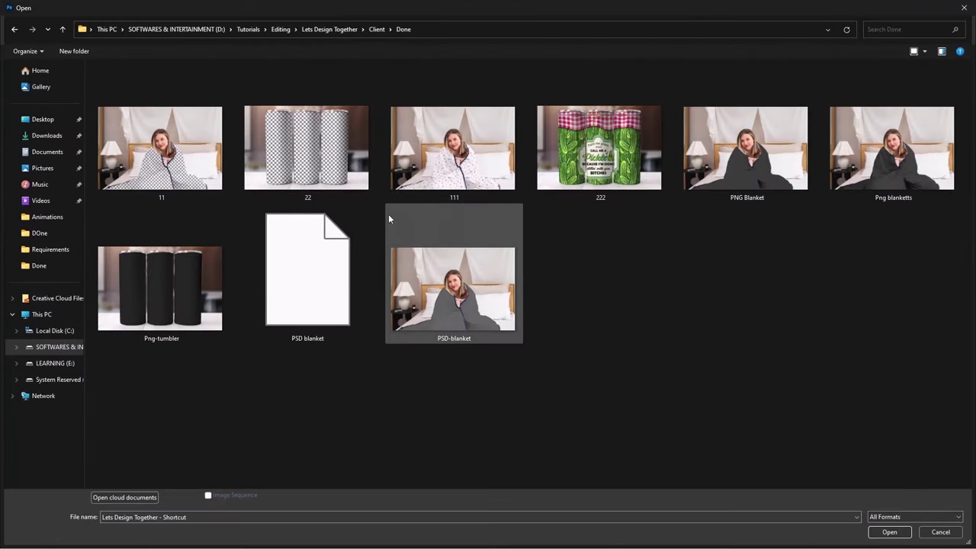
double_click(904, 188)
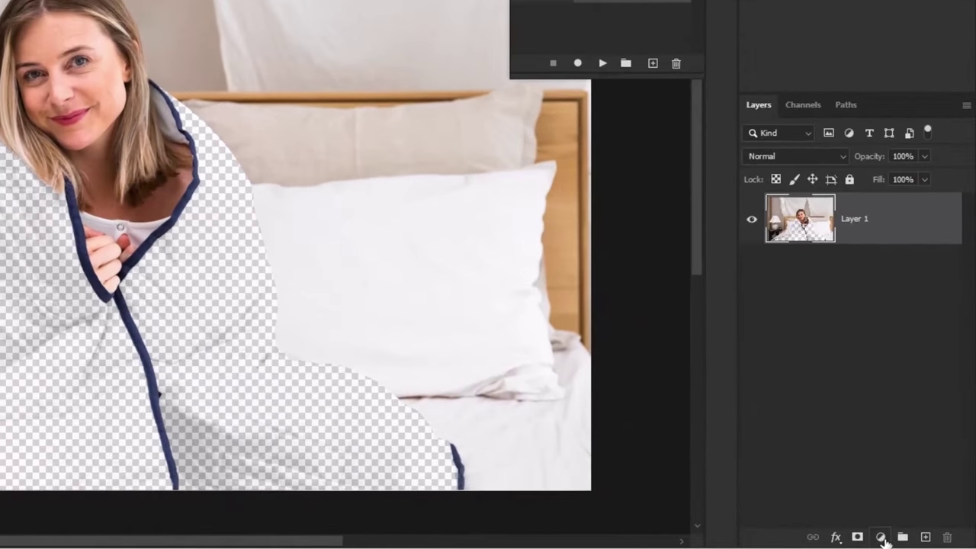
Step: Add a pink floral Pattern fill layer at scale 20
click(917, 541)
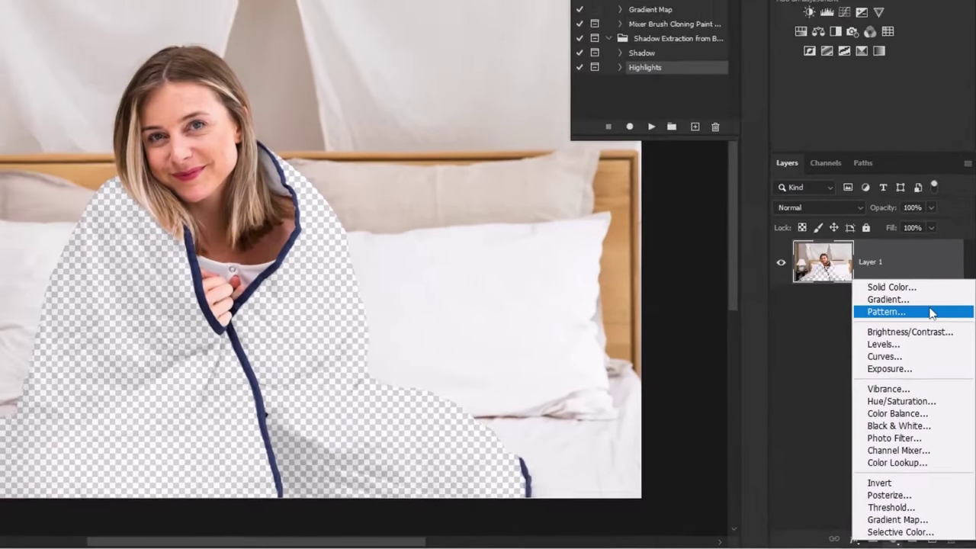
click(886, 312)
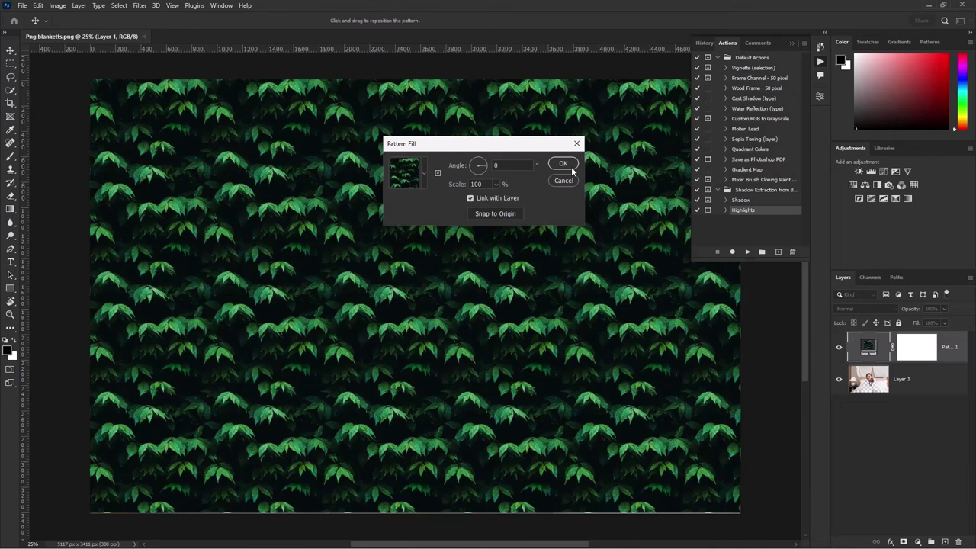
click(422, 174)
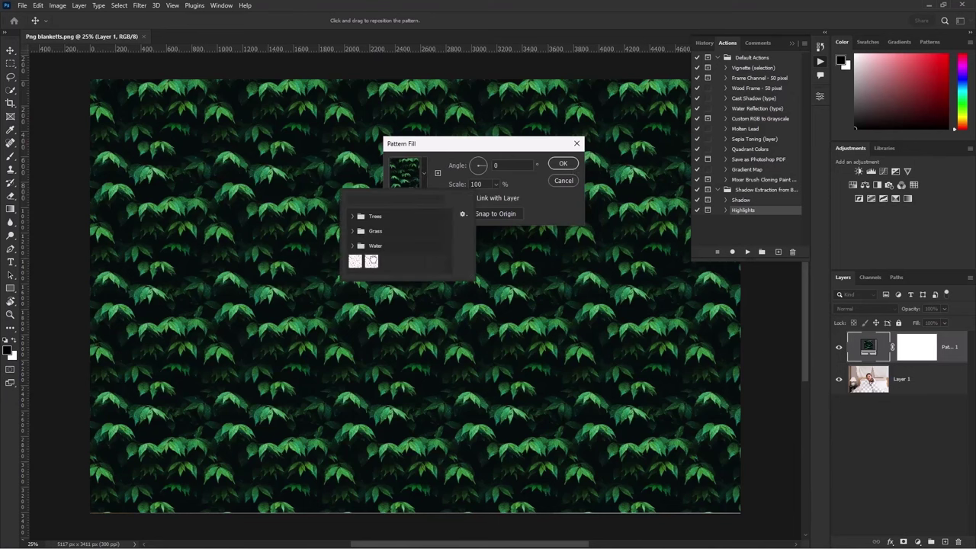
click(355, 261)
click(568, 197)
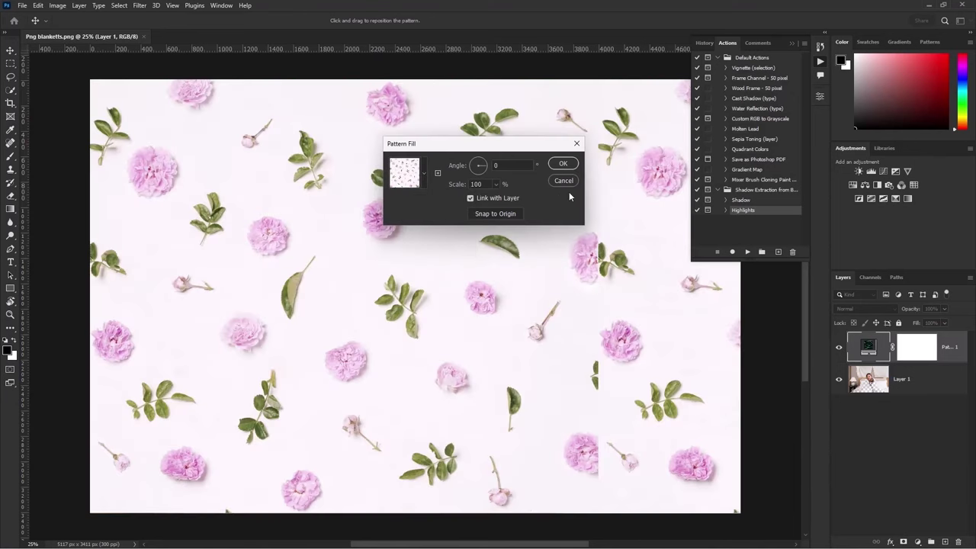
text(20)
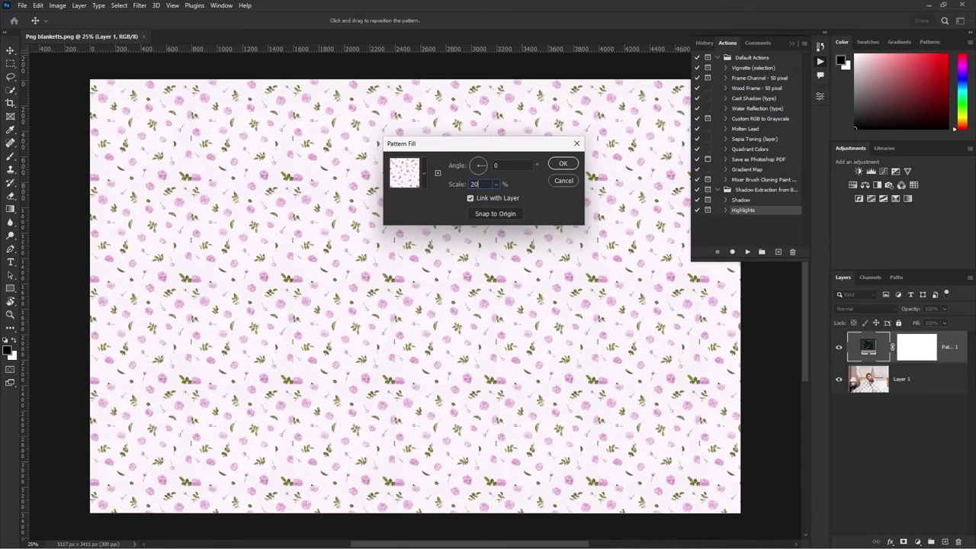
key(Return)
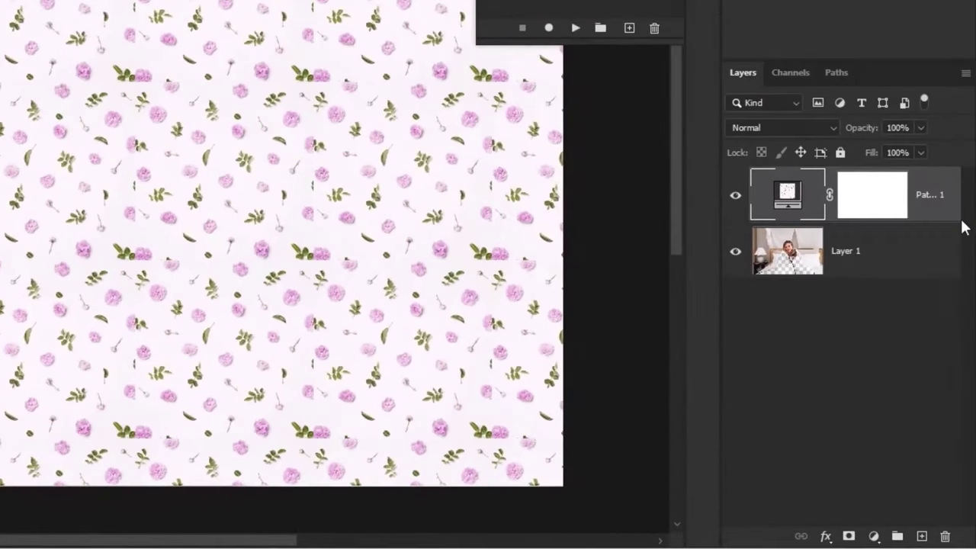
Step: Move the pattern fill below Layer 1 and compare it on and off
drag(931, 214, 918, 295)
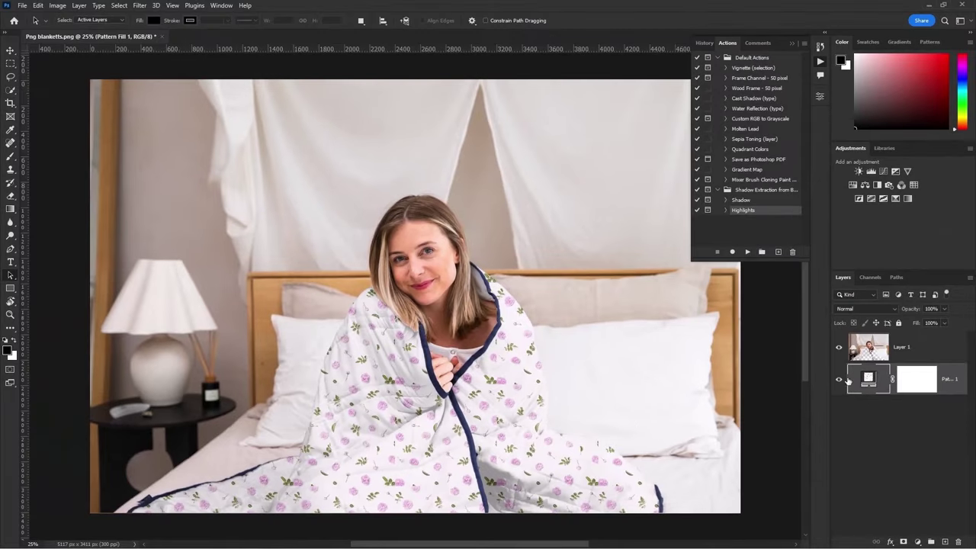
click(840, 379)
click(840, 380)
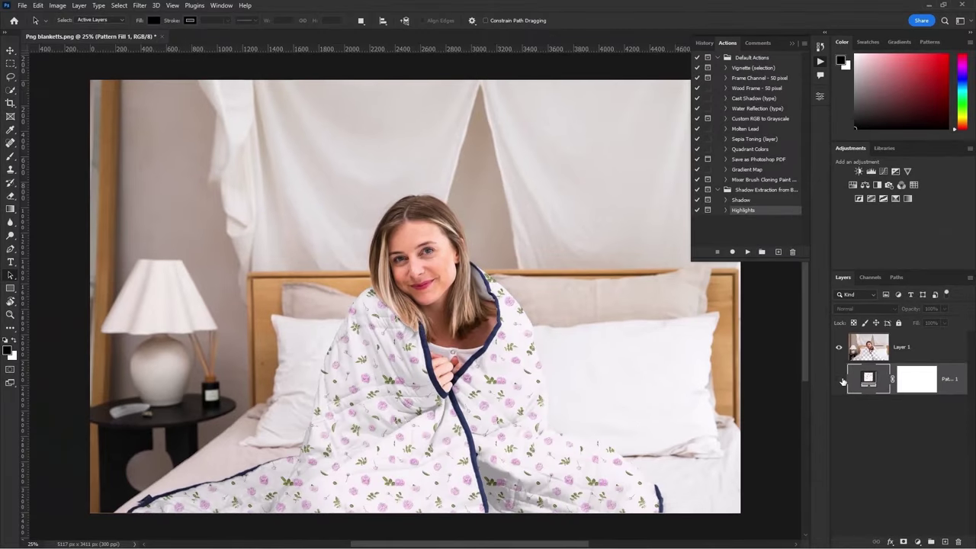
click(840, 380)
click(840, 379)
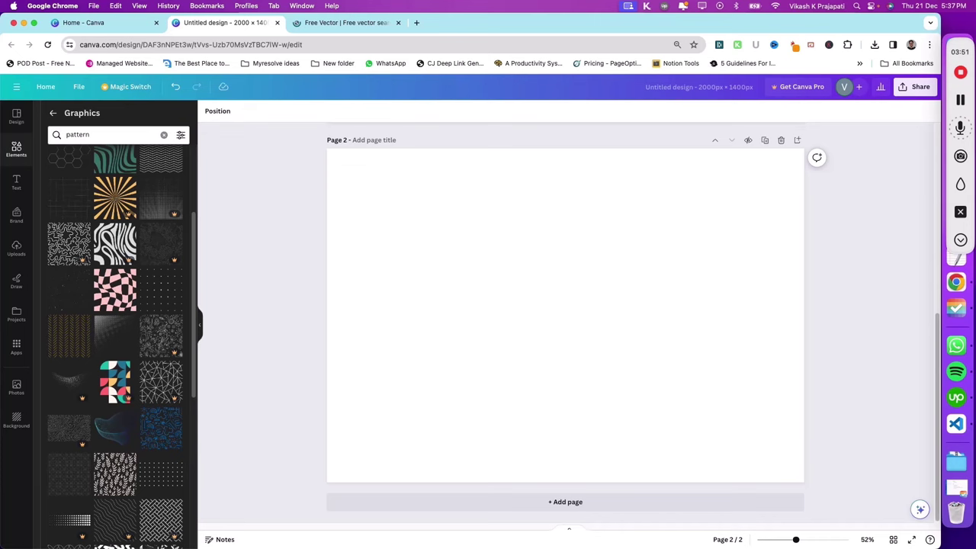
Step: Place the teal and cream swirl pattern on page 2 and stretch it to fill the page
drag(115, 427, 432, 280)
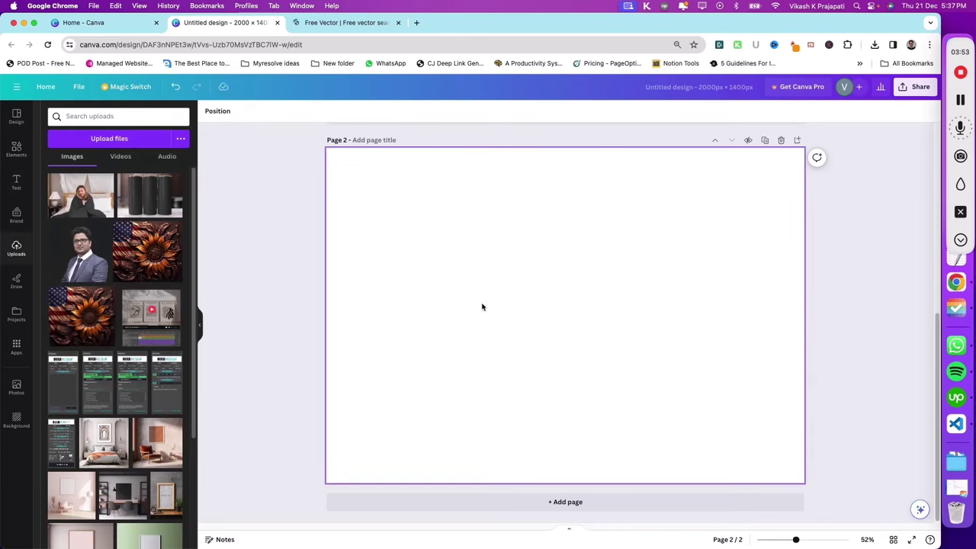
drag(444, 196, 390, 150)
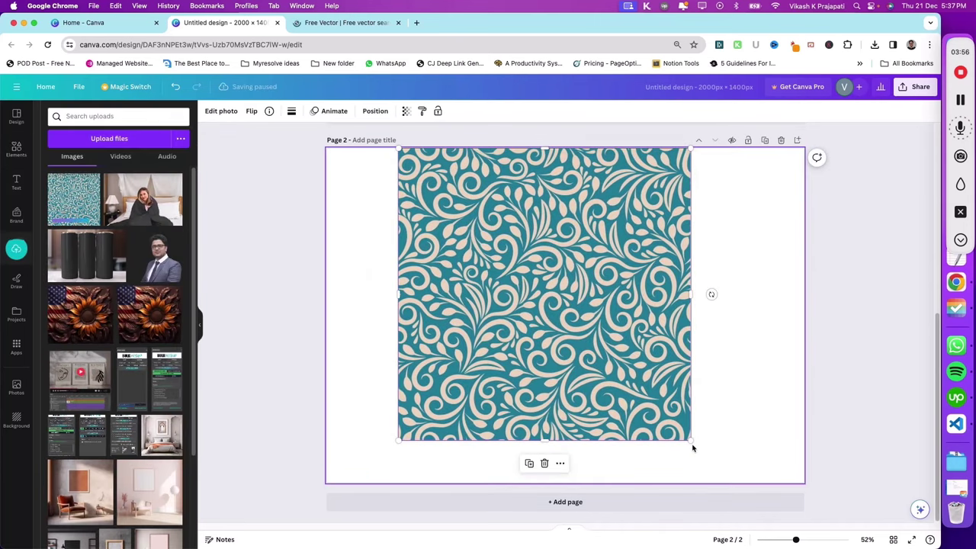
drag(693, 447, 732, 481)
drag(732, 314, 795, 315)
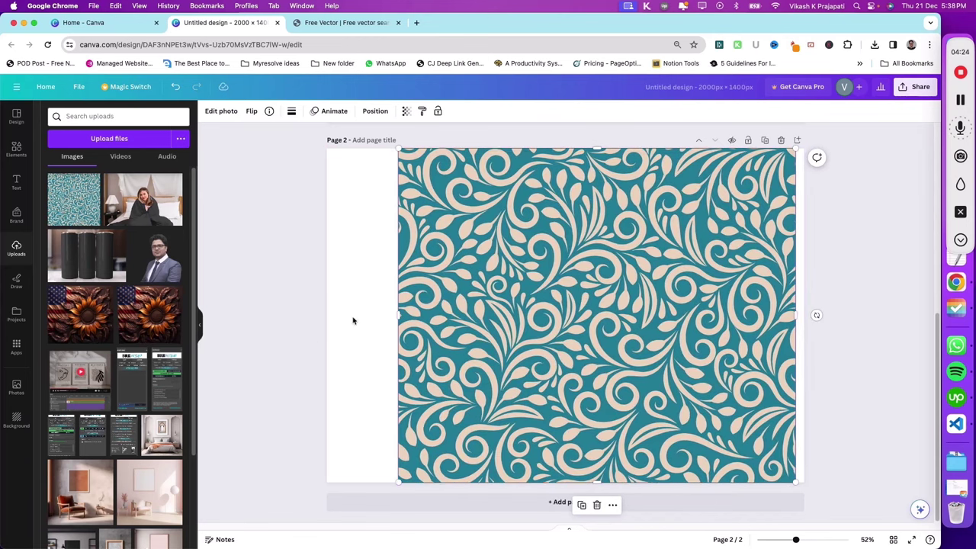
drag(398, 315, 326, 311)
drag(802, 319, 810, 318)
click(905, 344)
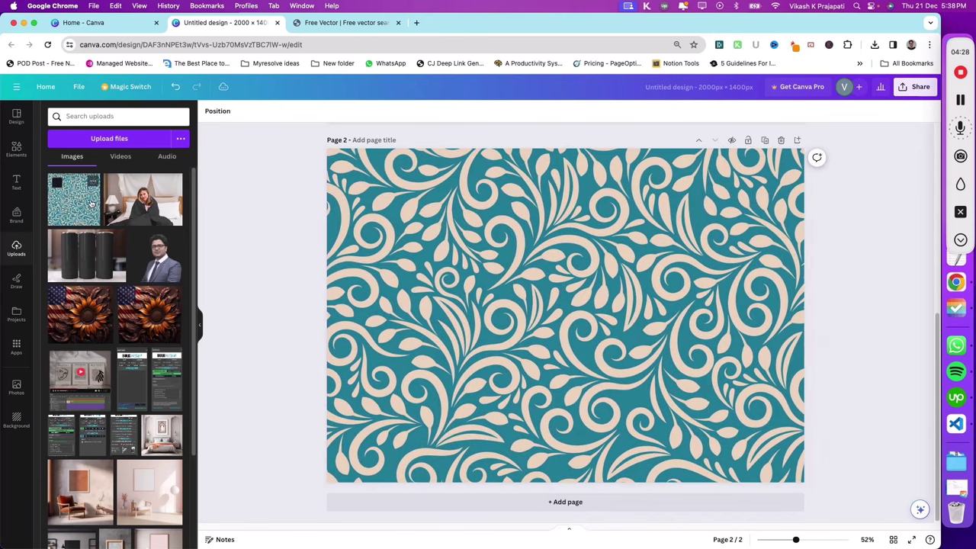
Step: Drop the bedroom PNG over the swirl pattern and resize it to fill the page
drag(143, 199, 401, 248)
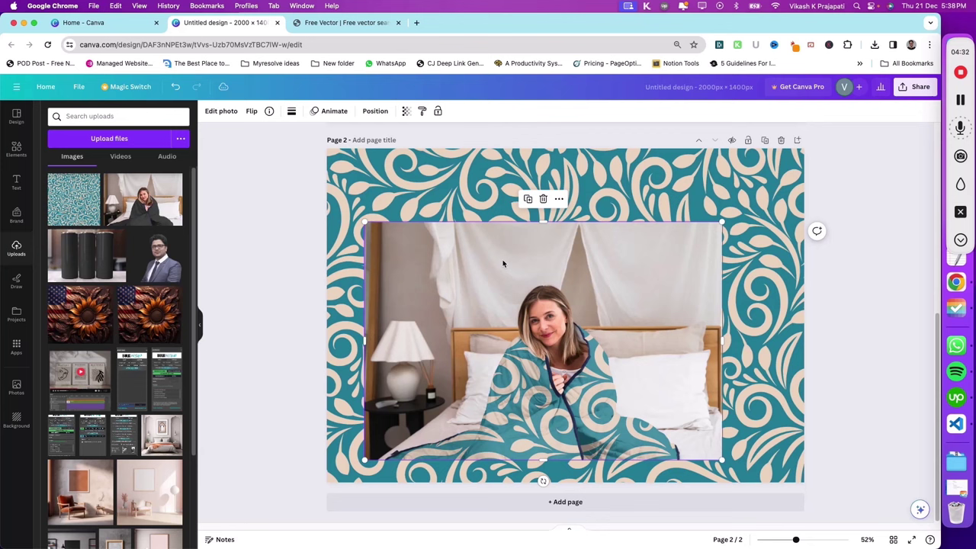
drag(721, 223, 832, 147)
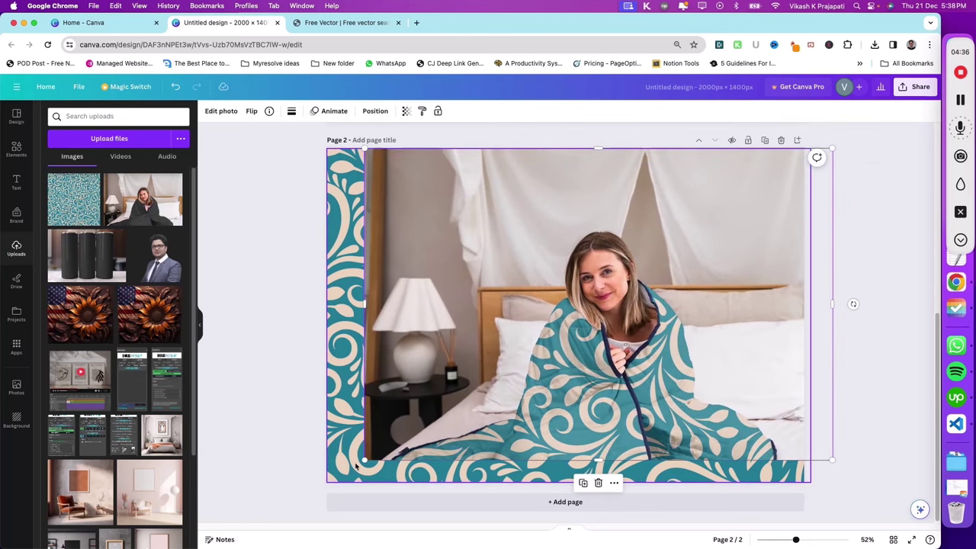
drag(364, 459, 327, 480)
drag(471, 411, 437, 416)
click(270, 402)
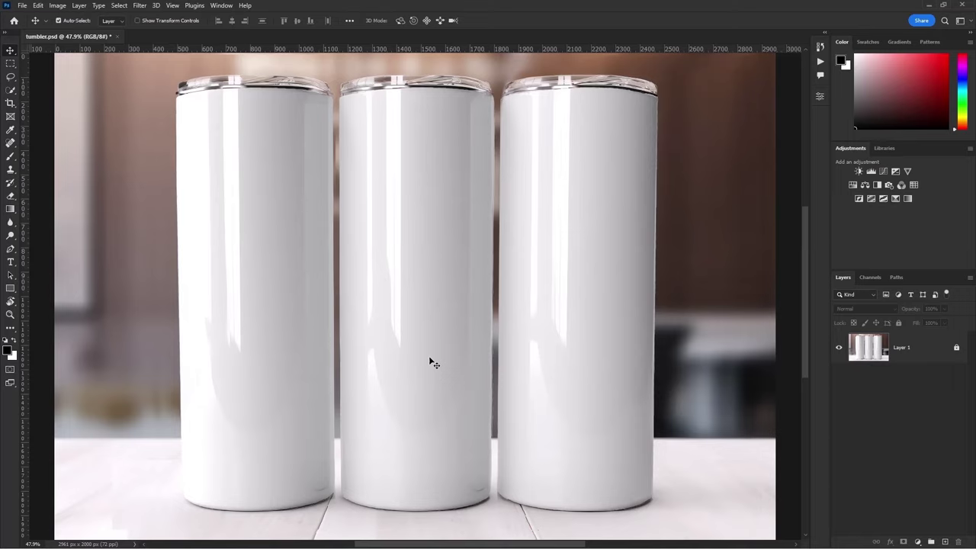
Step: Quick-select the left tumbler on Layer 1, subtracting the floor area
click(11, 90)
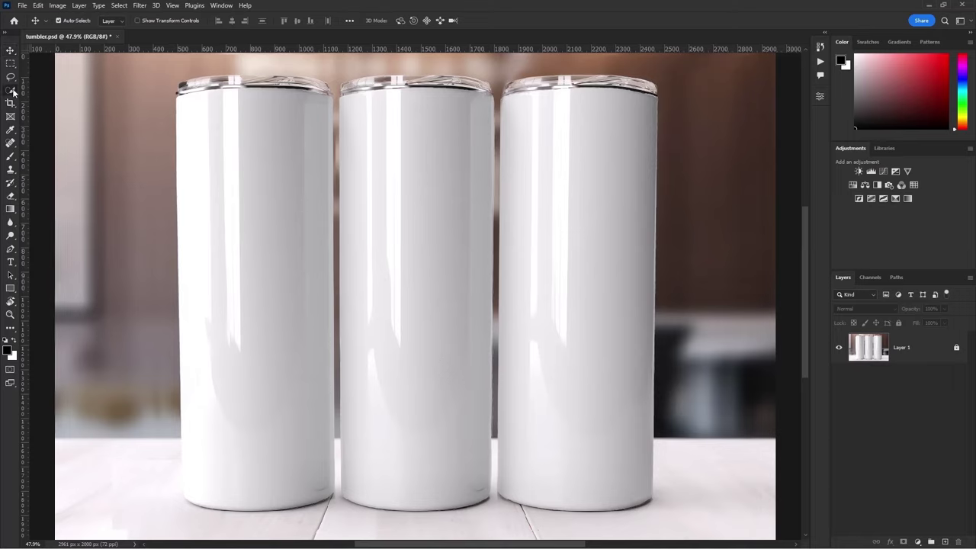
click(934, 356)
drag(189, 102, 214, 143)
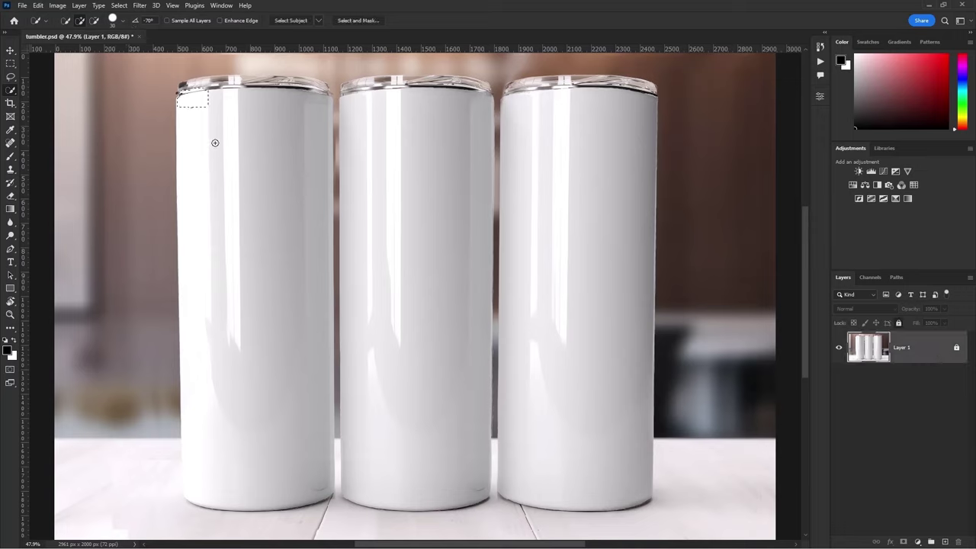
mouse_move(246, 404)
mouse_down()
mouse_move(262, 461)
mouse_move(242, 492)
mouse_up()
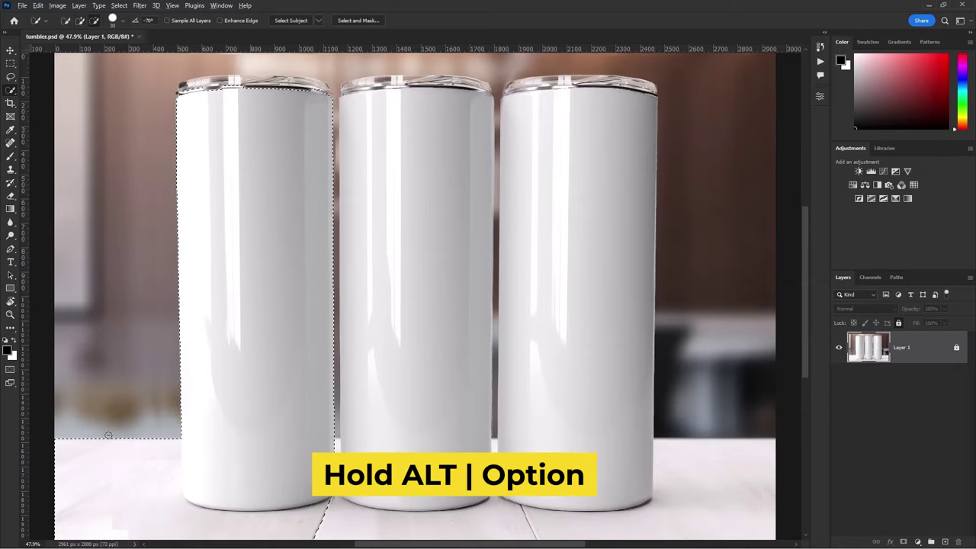
alt+click(119, 496)
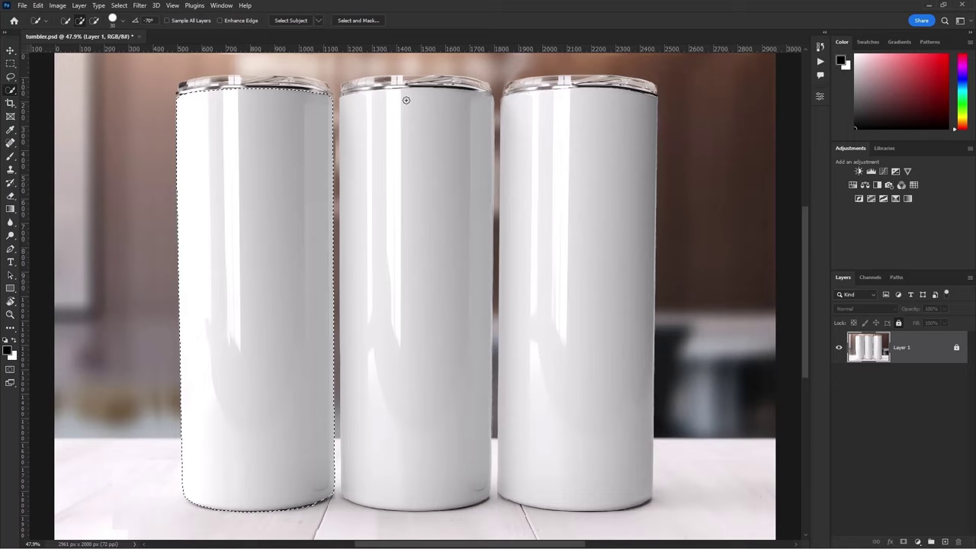
Step: Add the middle and right tumblers to the selection, trimming along the right tumbler's base
drag(435, 98, 432, 163)
drag(430, 196, 523, 149)
drag(584, 180, 587, 343)
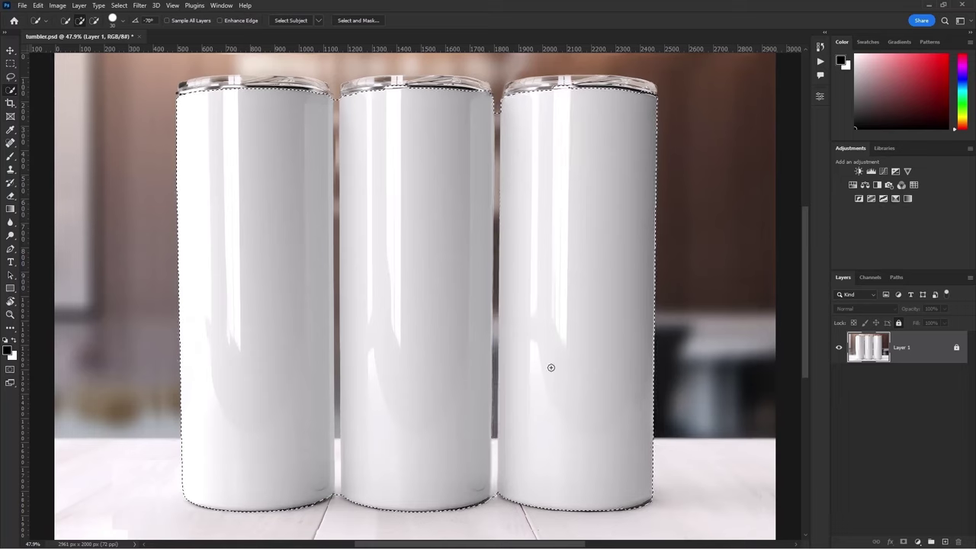
mouse_move(491, 505)
mouse_down()
mouse_move(650, 506)
mouse_move(566, 186)
mouse_move(423, 86)
mouse_up()
Step: Refine the selection edges at 100% zoom with a smaller Quick Selection brush
key(ctrl+1)
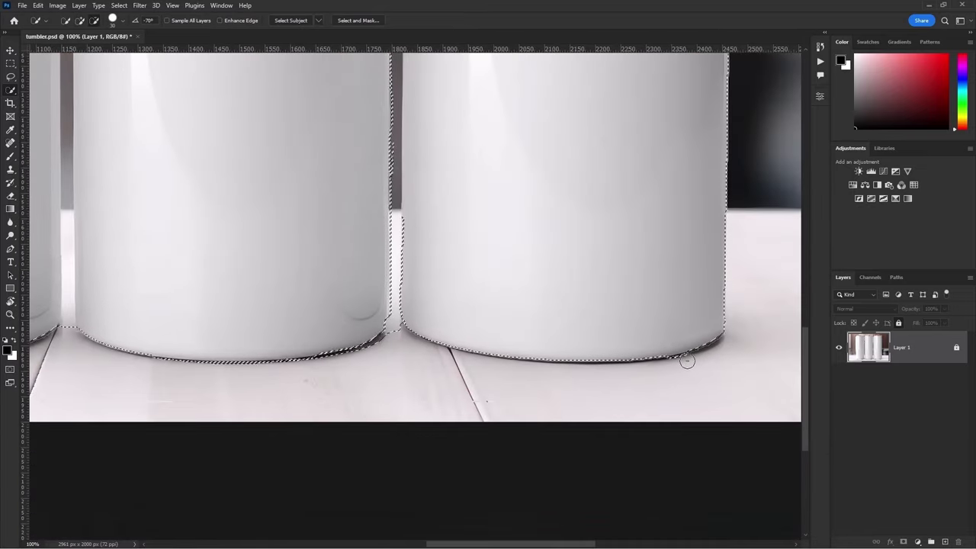
mouse_move(348, 353)
mouse_down()
mouse_move(409, 385)
mouse_move(348, 399)
mouse_up()
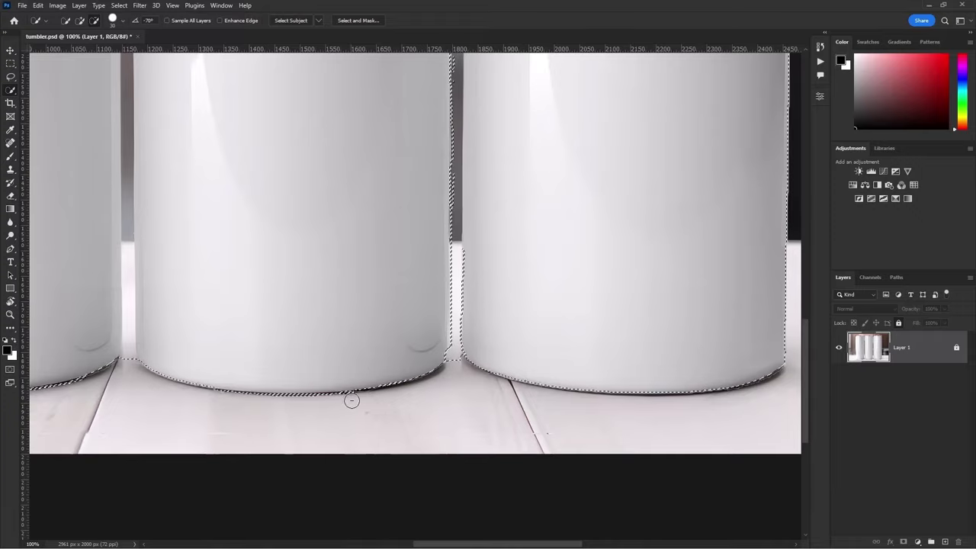
key(bracketleft)
key(bracketleft)
key(bracketleft)
drag(450, 363, 462, 257)
Step: Pan around to inspect the selection edges, then fit the whole image on screen
scroll(462, 198, up, 3)
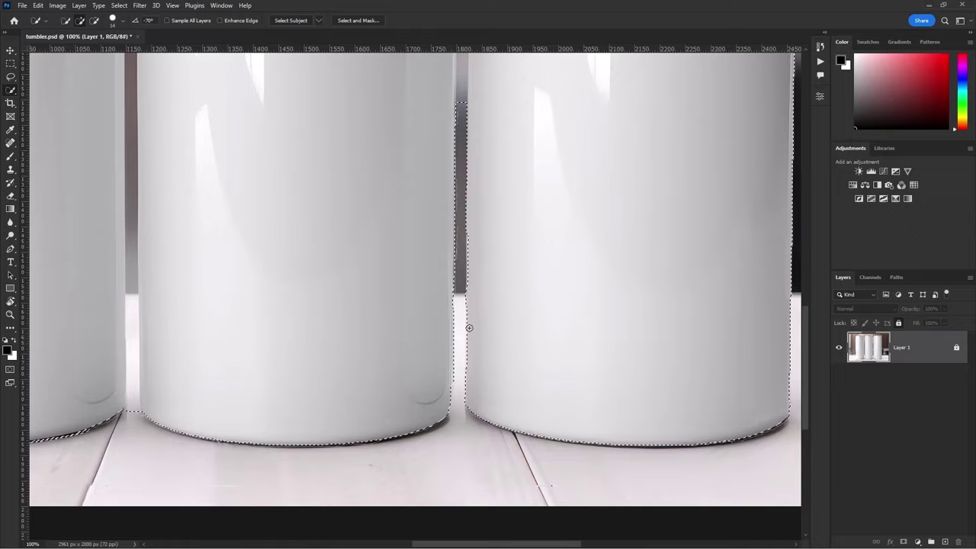
scroll(441, 379, up, 5)
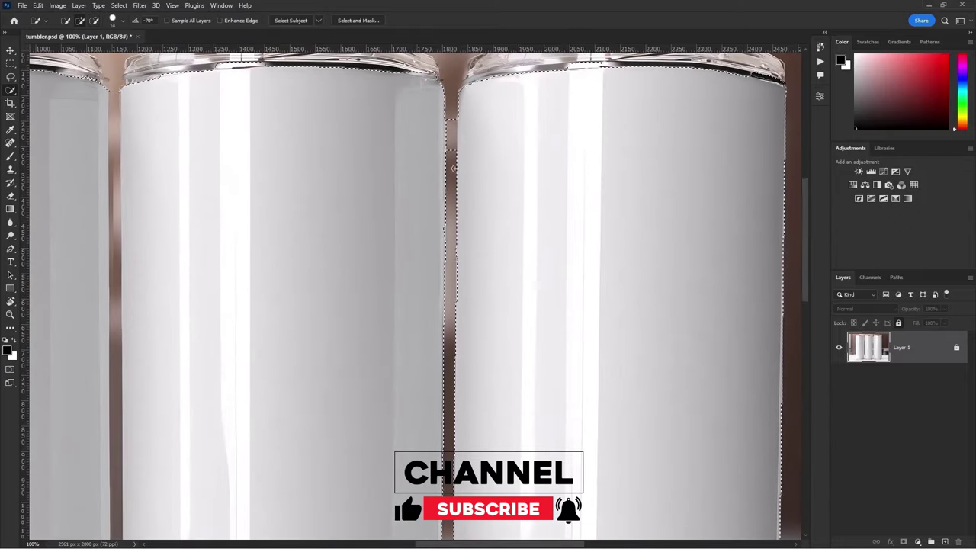
scroll(539, 228, up, 4)
scroll(539, 227, right, 2)
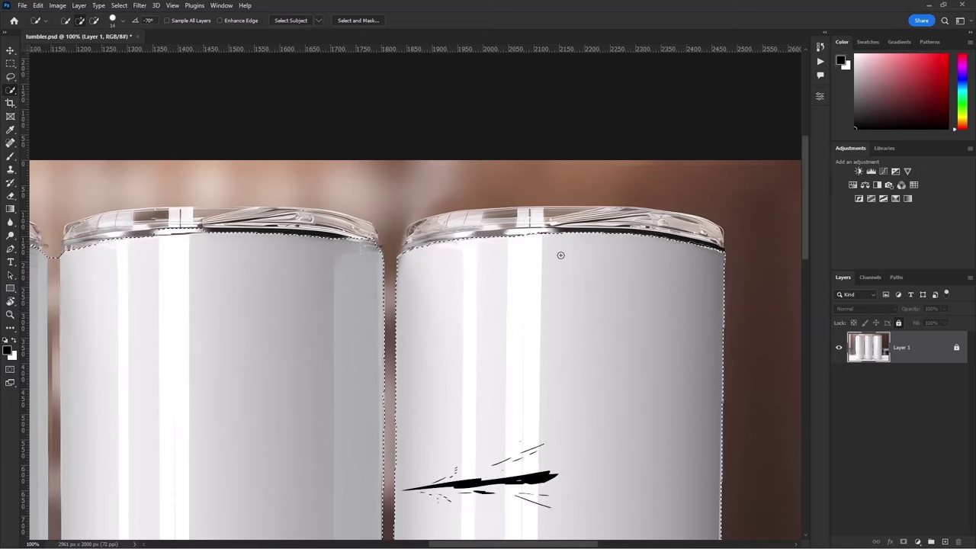
scroll(560, 254, left, 5)
scroll(560, 255, down, 1)
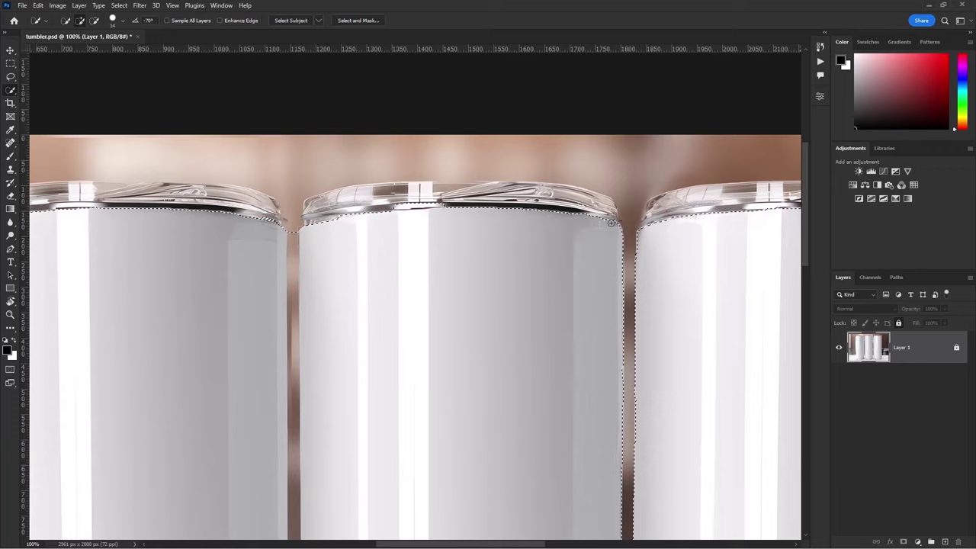
scroll(600, 246, left, 3)
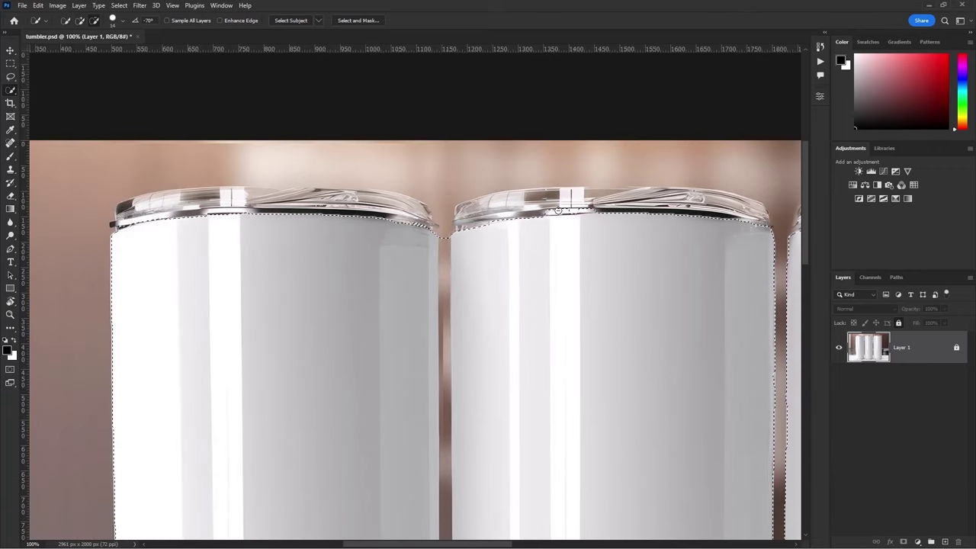
scroll(548, 210, down, 10)
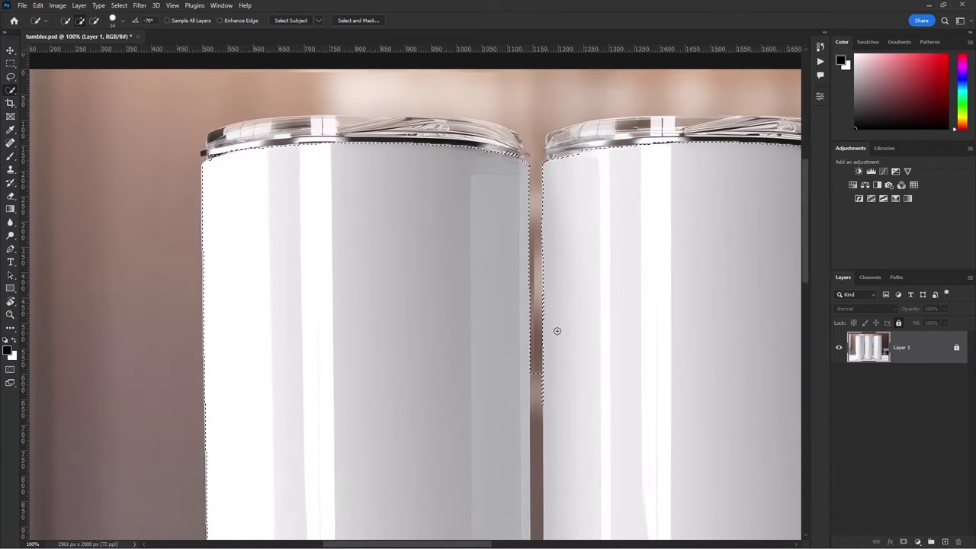
scroll(545, 297, up, 3)
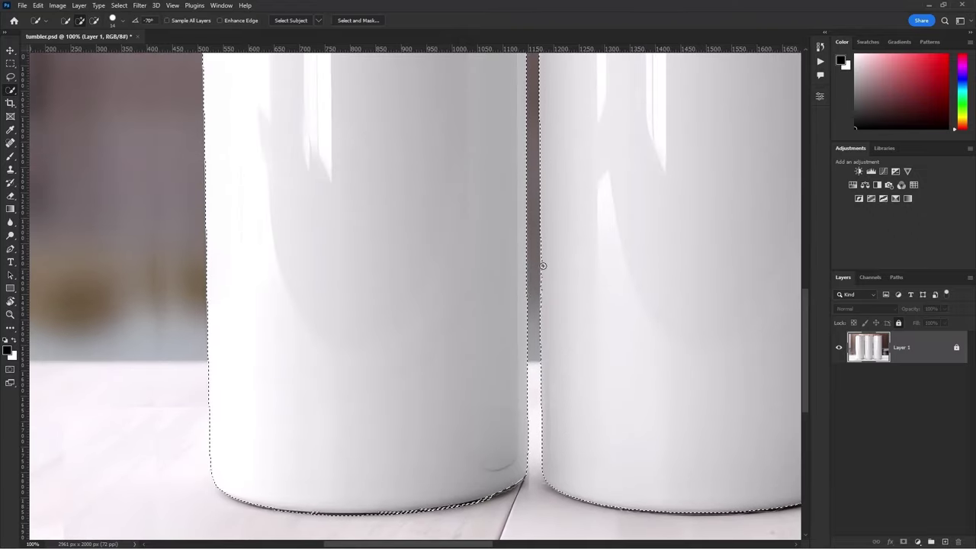
scroll(564, 244, up, 5)
scroll(564, 208, up, 5)
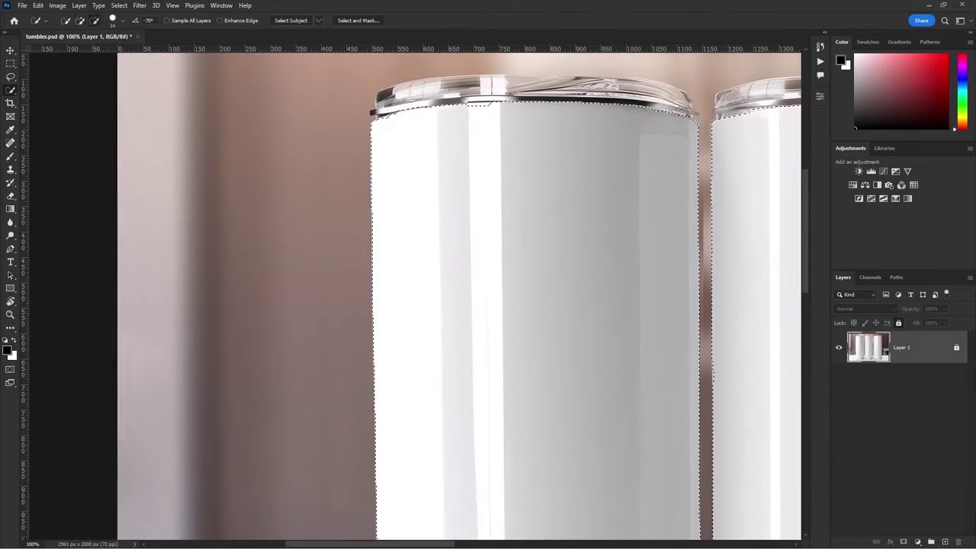
scroll(559, 255, down, 10)
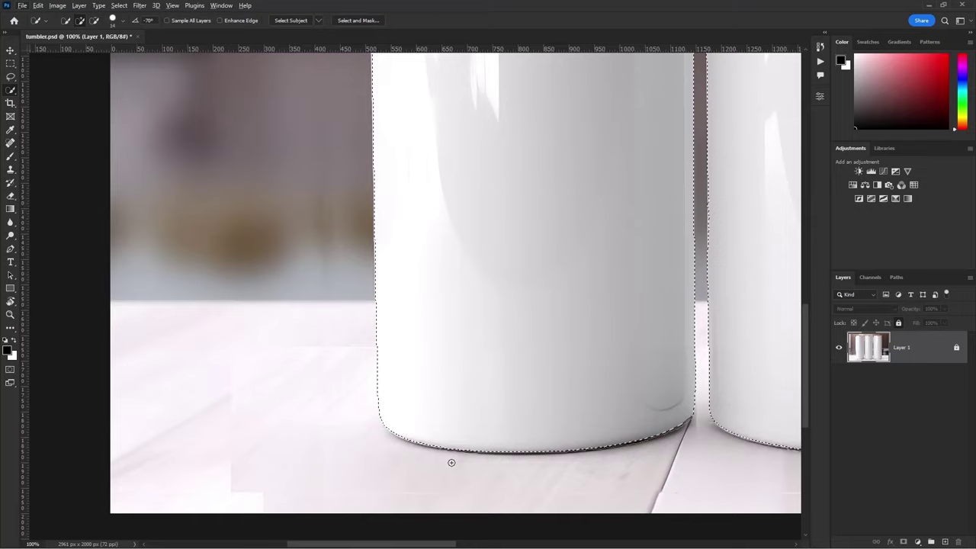
scroll(482, 459, down, 10)
key(ctrl+0)
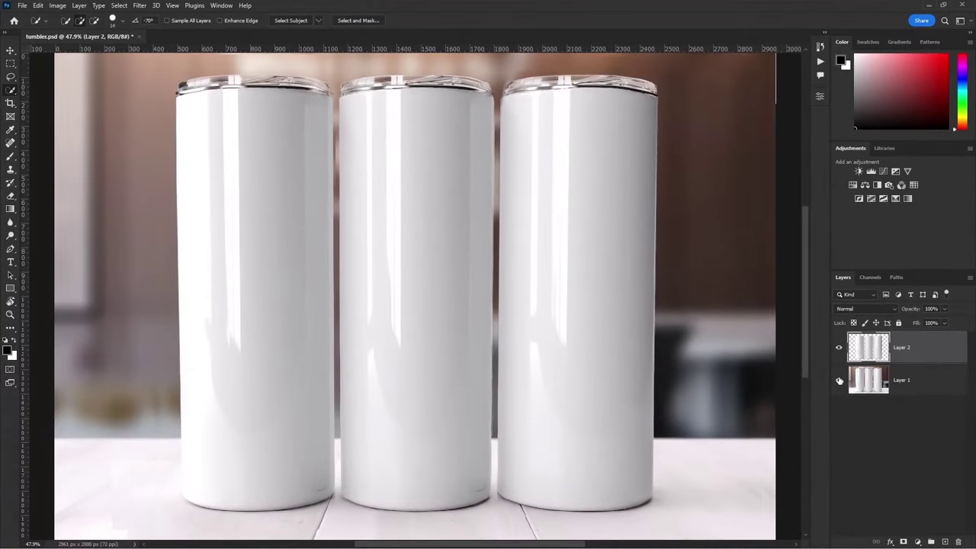
Step: Hide Layer 1 and run the Shadow action, entering 0 in its Levels adjustment
click(757, 279)
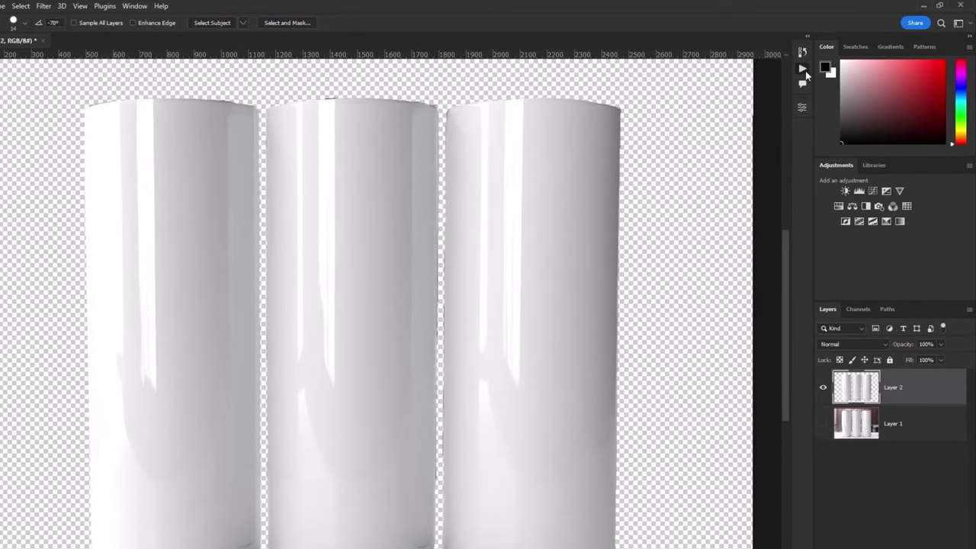
click(802, 68)
click(716, 222)
click(721, 281)
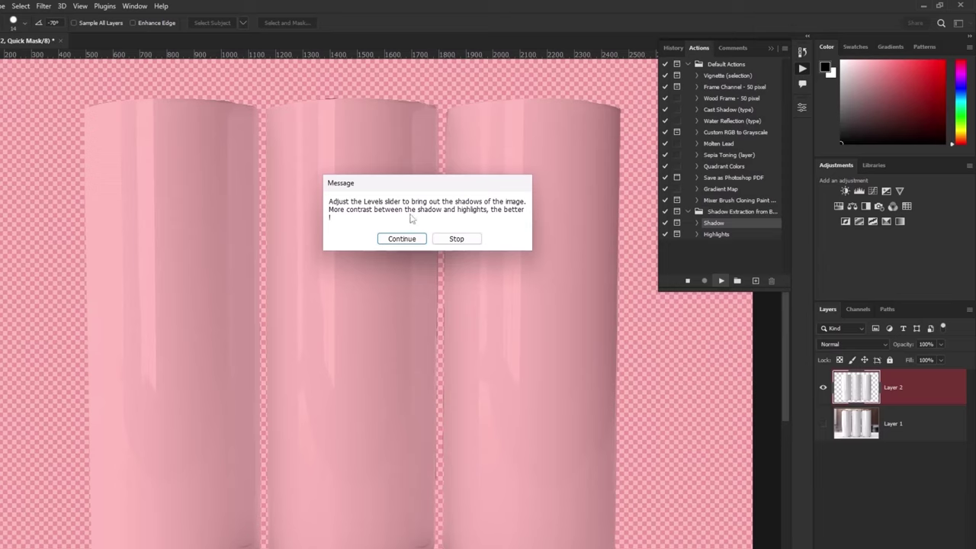
click(401, 239)
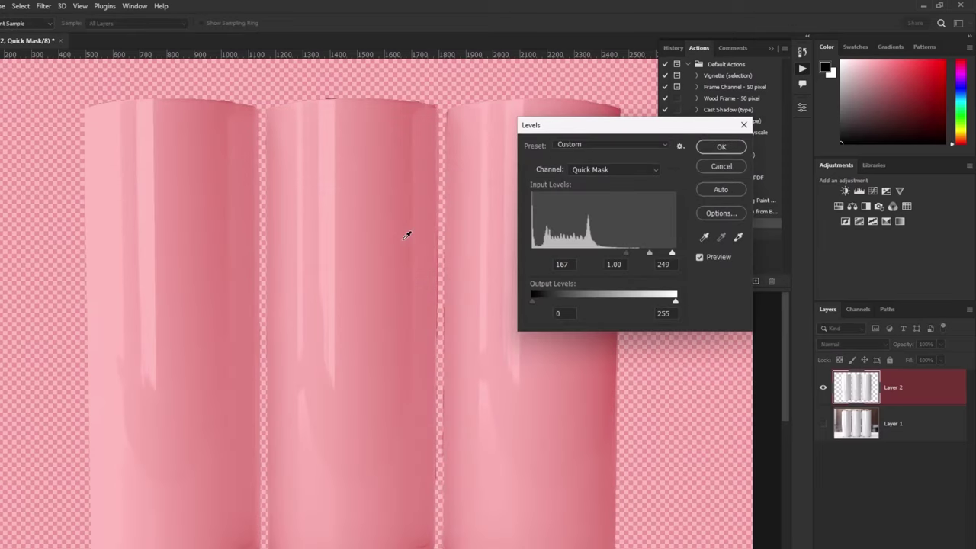
text(0)
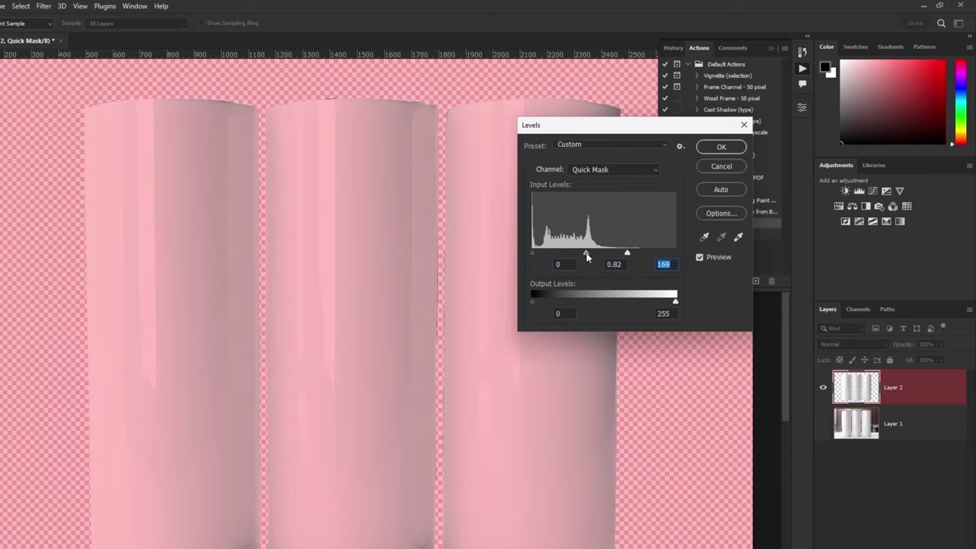
click(720, 147)
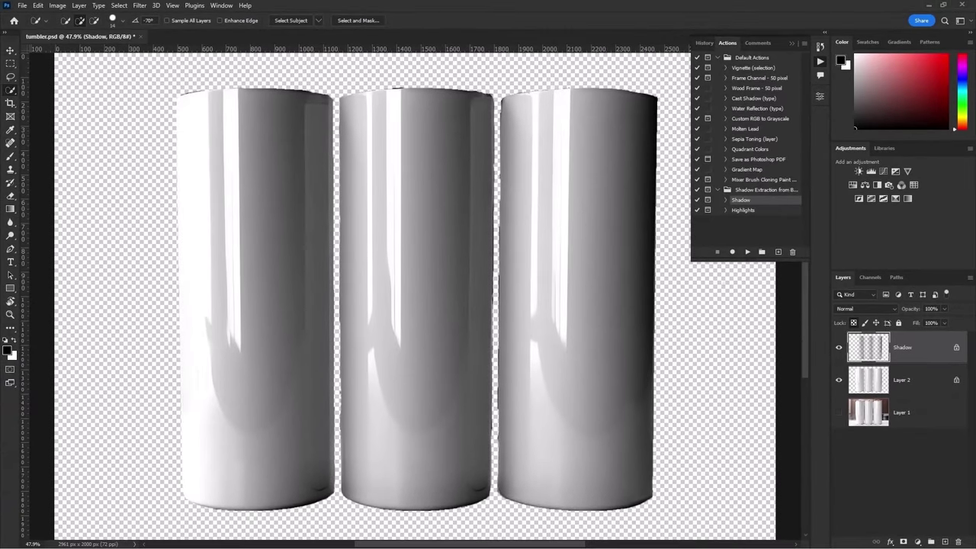
Step: Check the Shadow layer, then run the Highlights action on Layer 2 with Levels 106, 1.80, 255
click(839, 380)
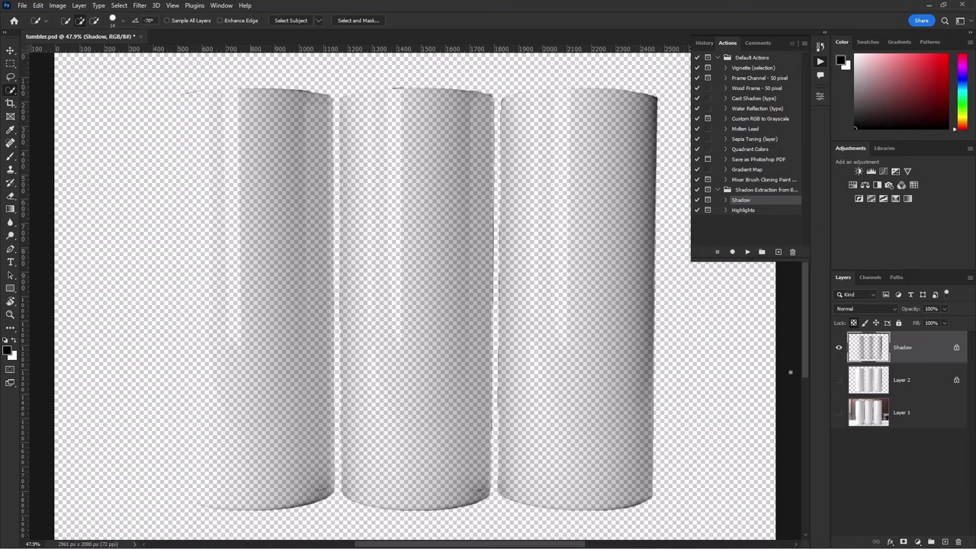
click(838, 349)
click(838, 380)
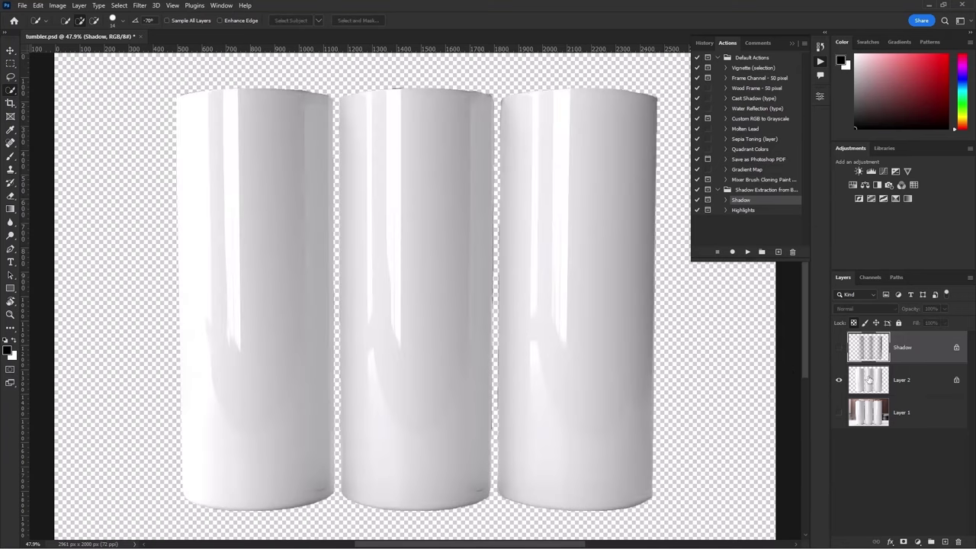
click(905, 379)
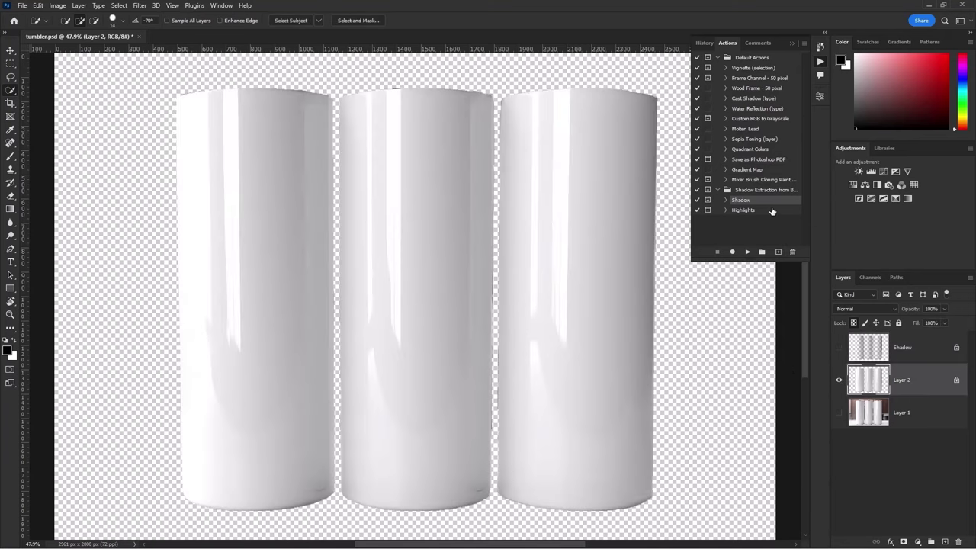
click(748, 252)
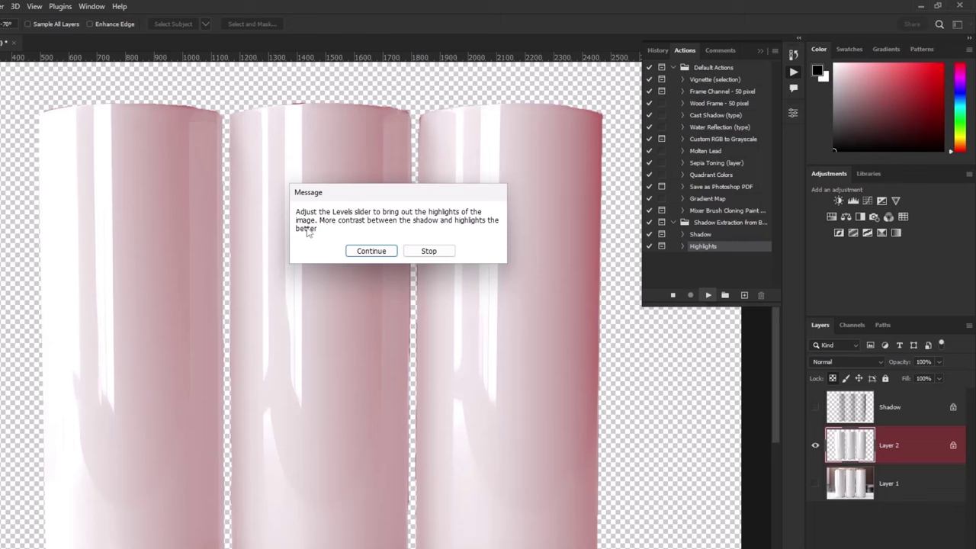
click(371, 251)
drag(706, 227, 653, 228)
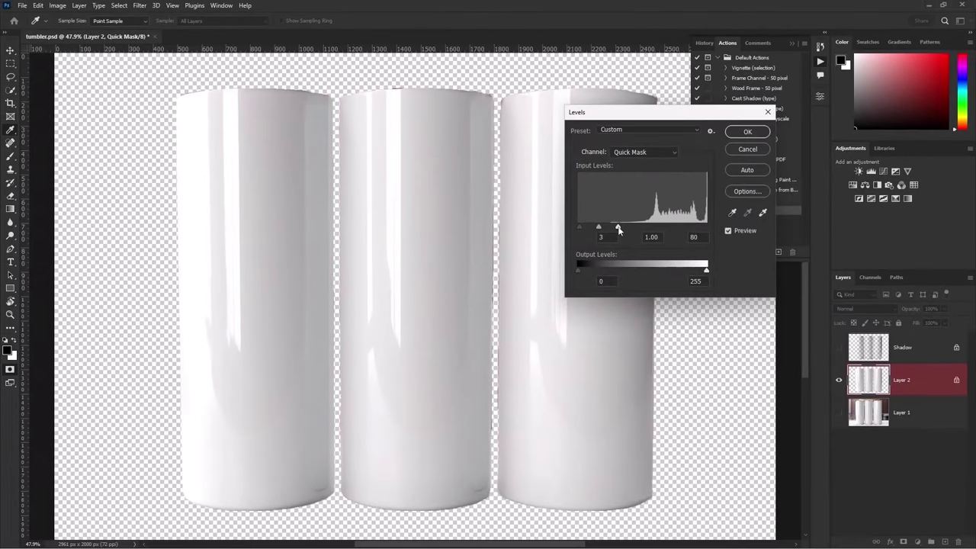
key(ctrl+z)
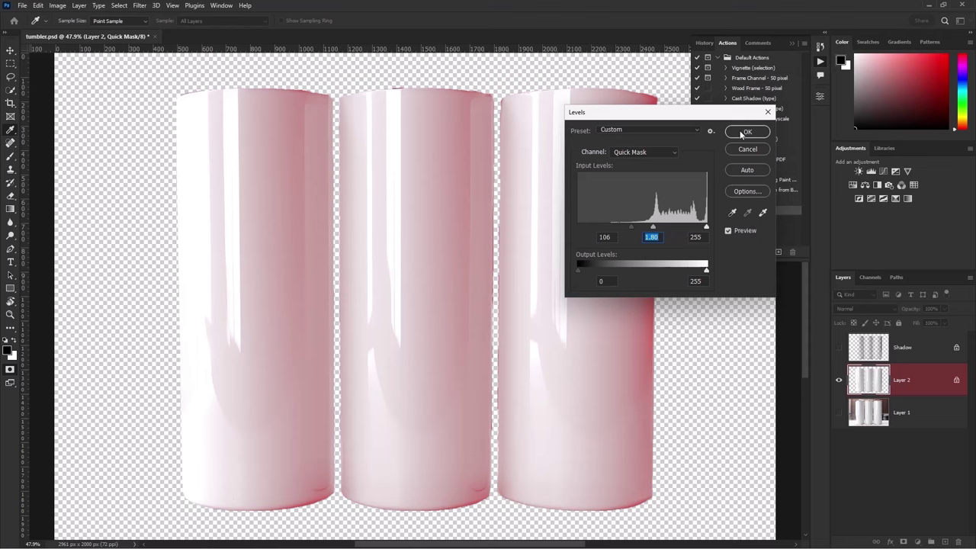
click(747, 132)
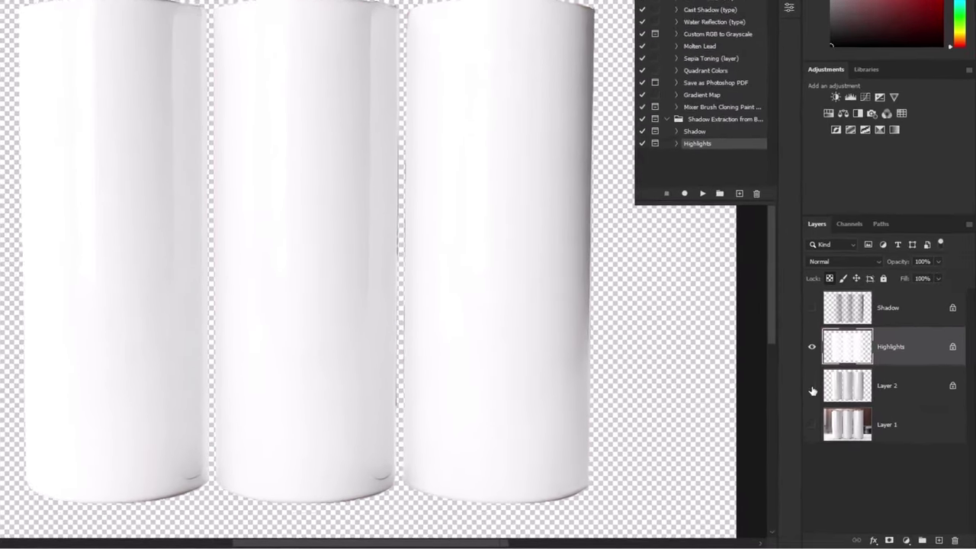
Step: Move the Shadow layer below Highlights and lower its opacity to 34%
click(838, 411)
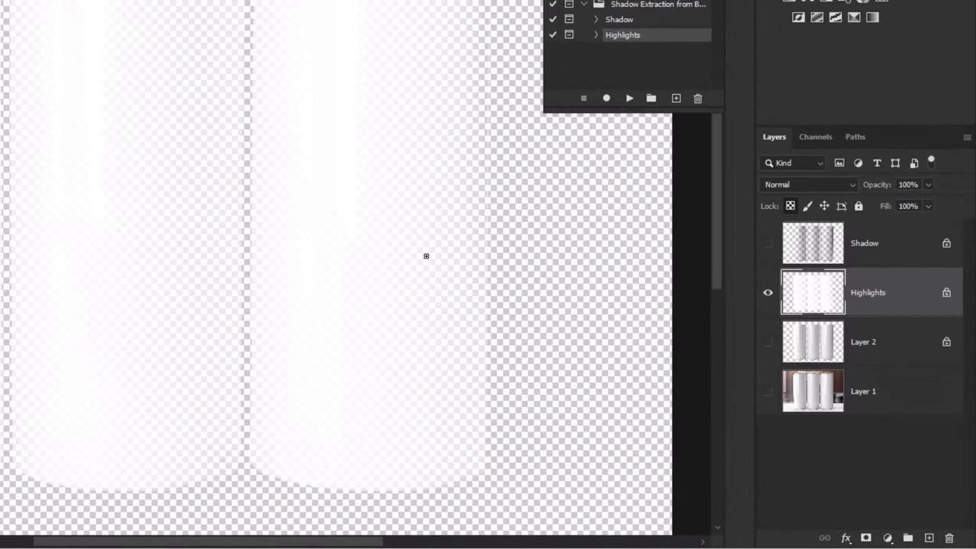
click(767, 244)
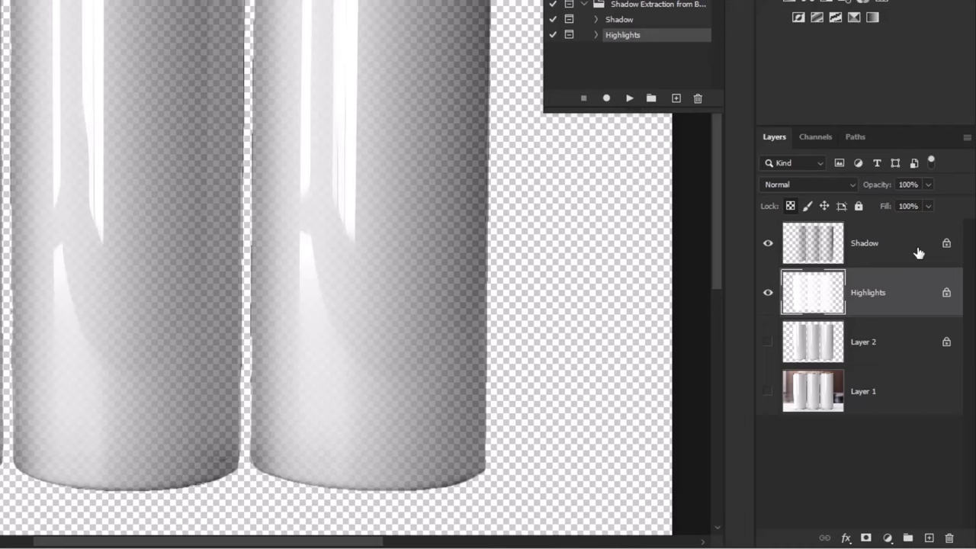
drag(919, 252, 904, 320)
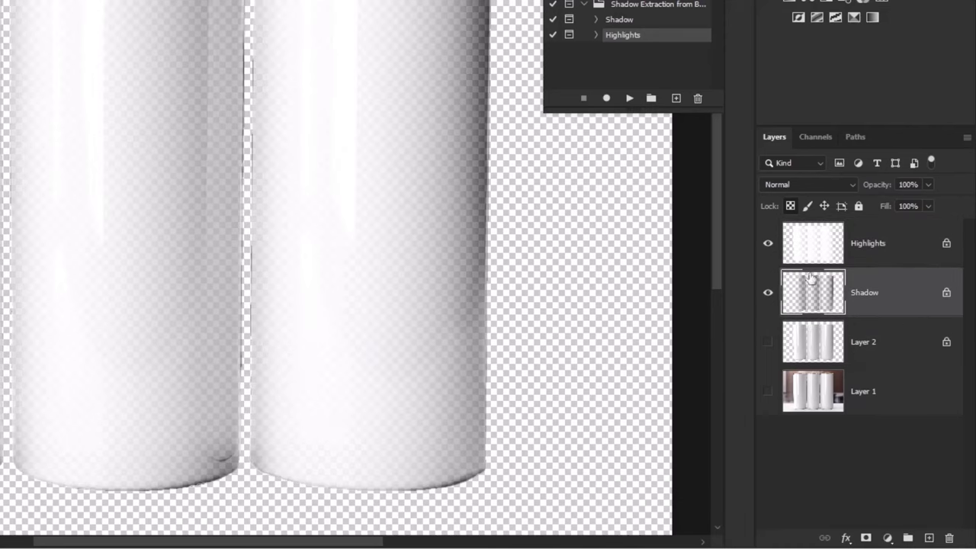
click(768, 244)
click(768, 391)
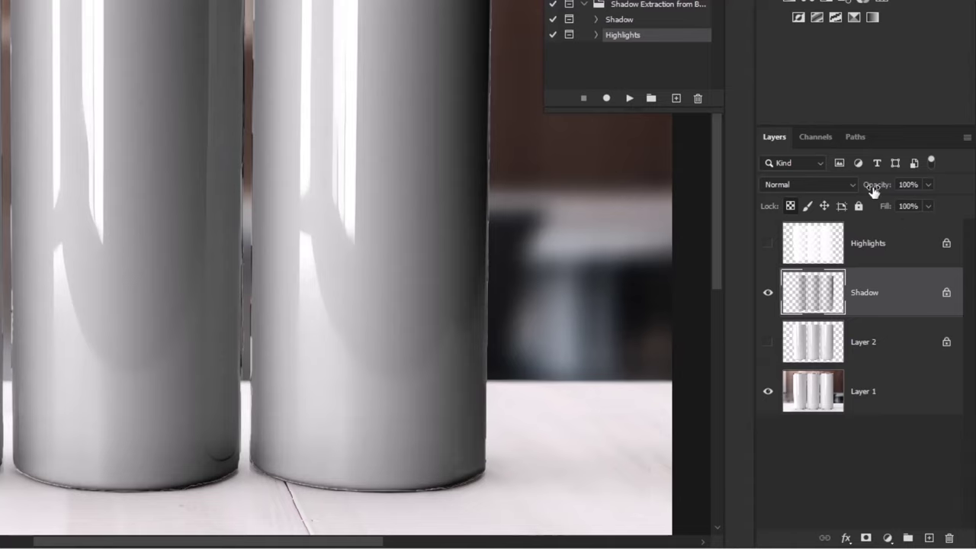
drag(873, 191, 830, 193)
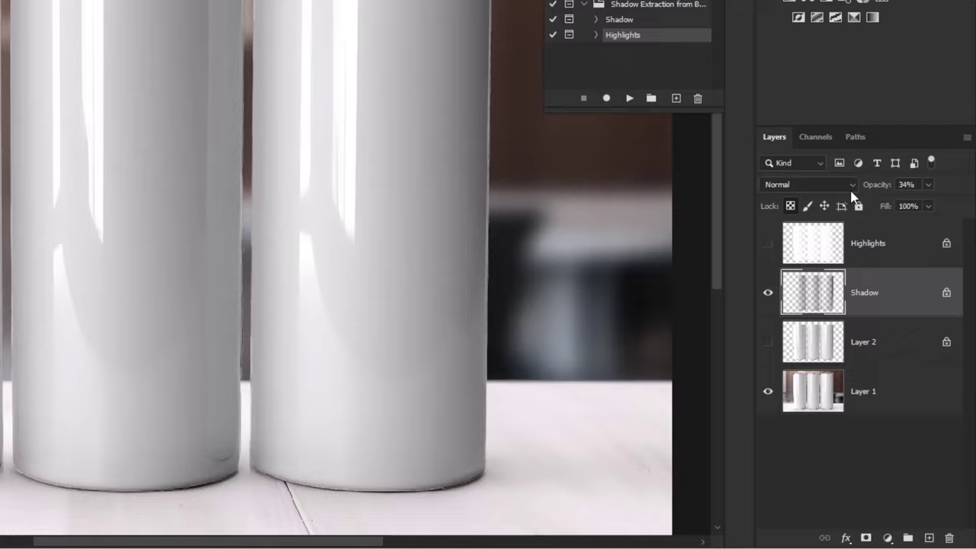
Step: Set the Highlights layer opacity to 20% and hide the original photo layer
click(882, 255)
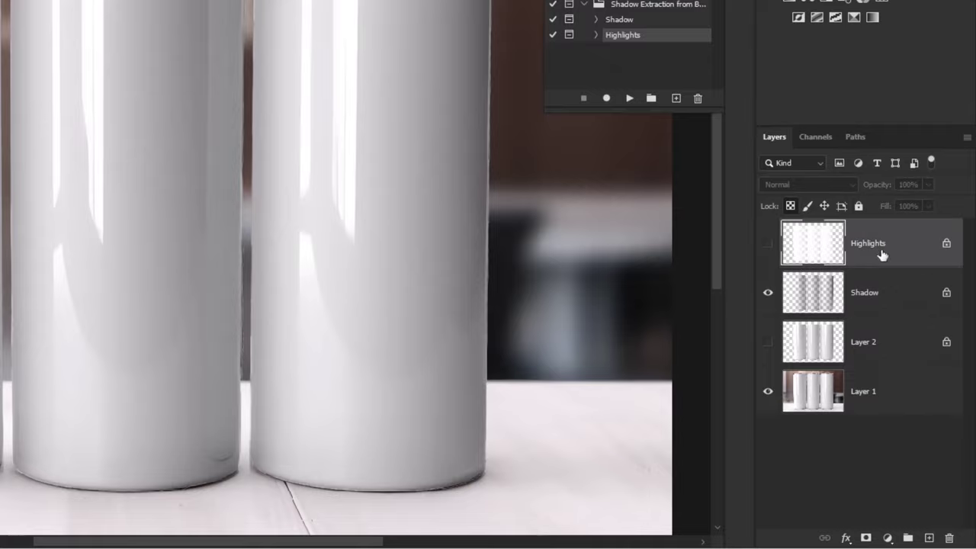
click(768, 244)
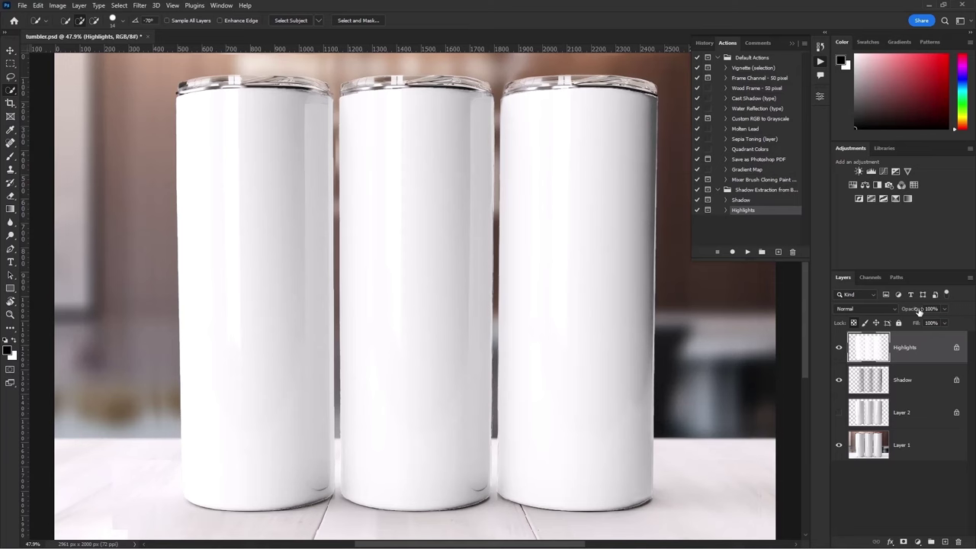
drag(919, 311, 872, 315)
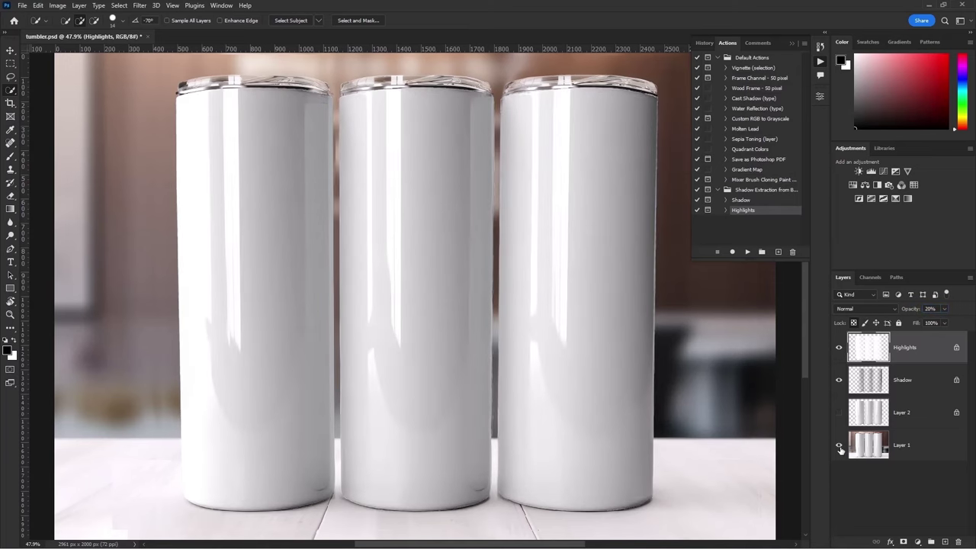
click(839, 447)
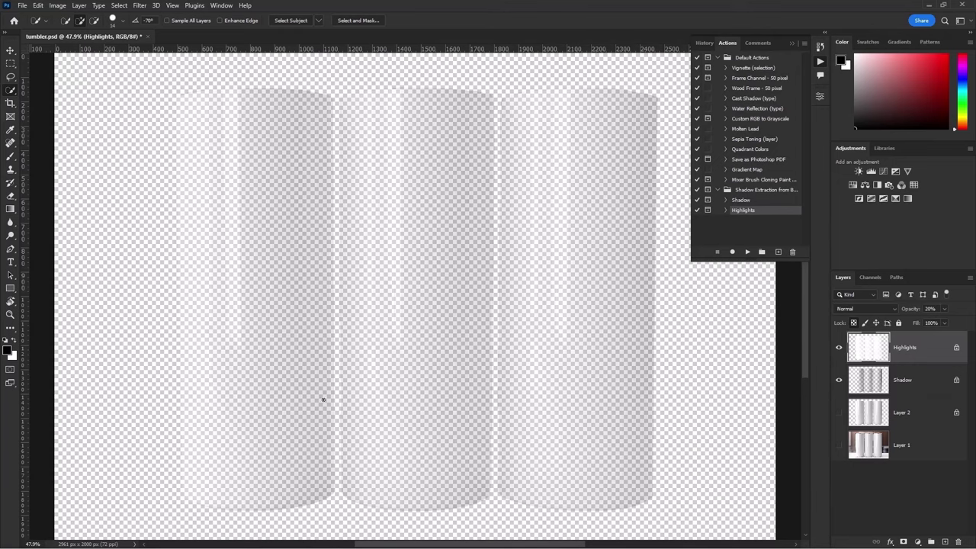
Step: Load Layer 2's tumbler shapes as a selection and delete them from Layer 1
click(839, 446)
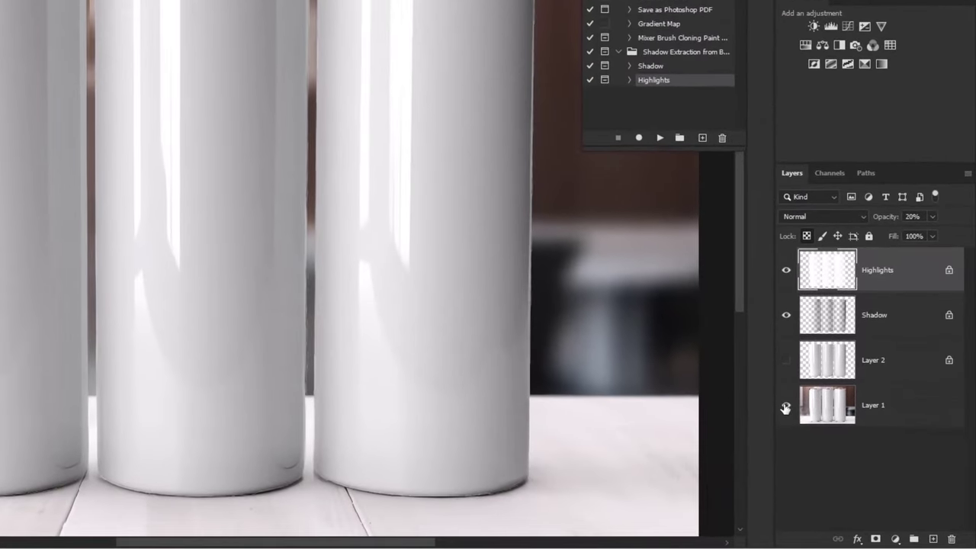
click(786, 271)
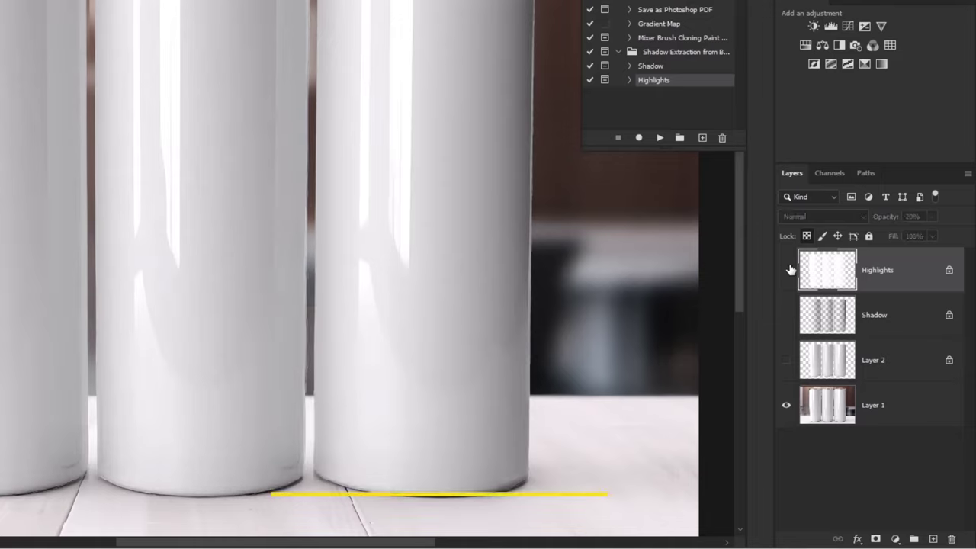
ctrl+click(824, 370)
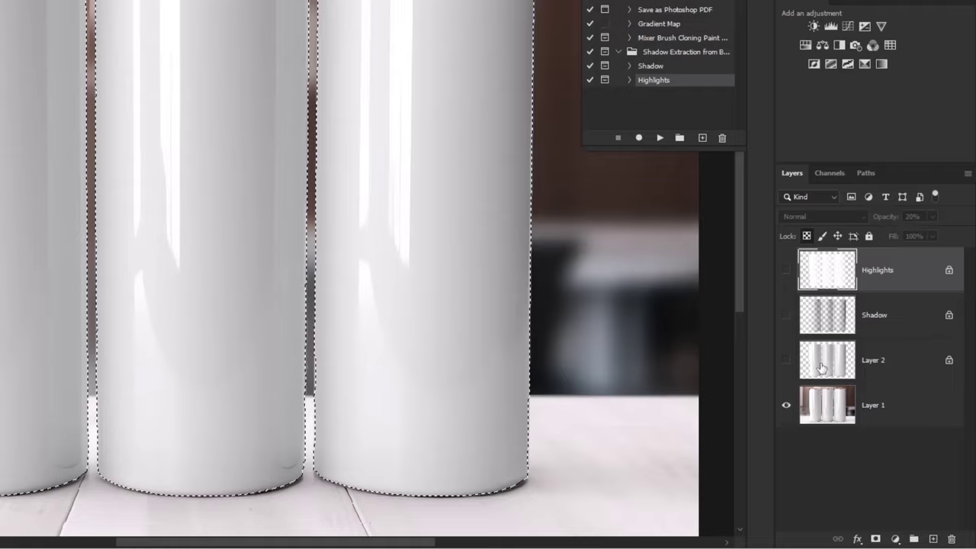
click(910, 410)
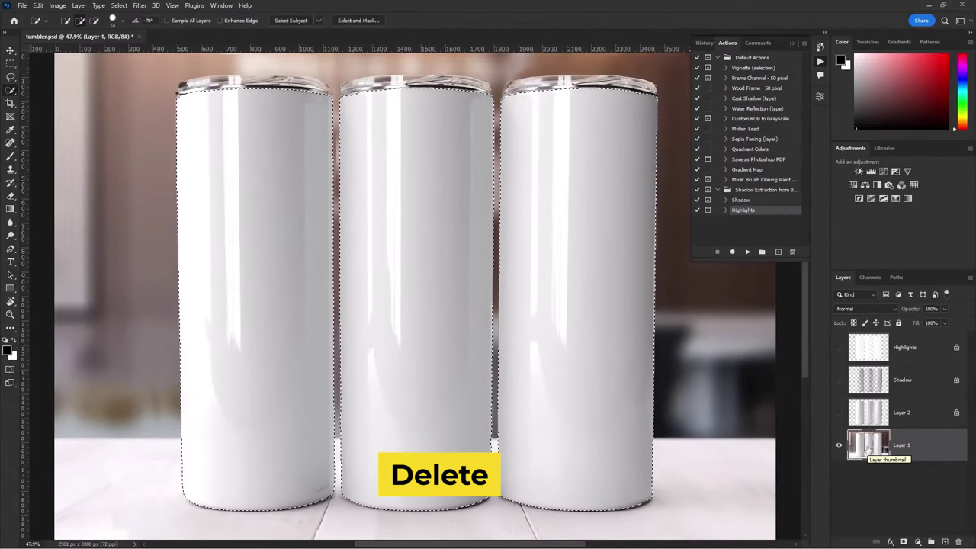
key(Delete)
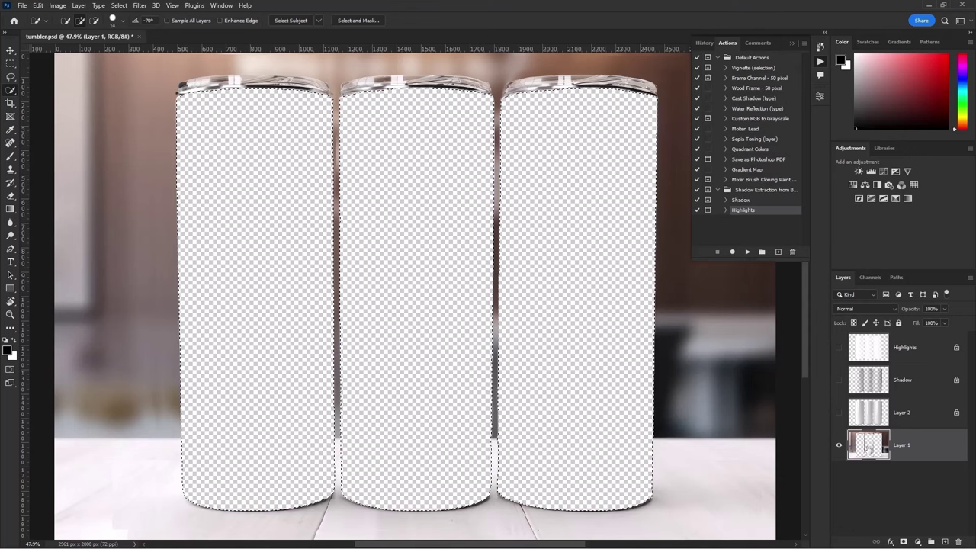
Step: Deselect and turn the Shadow and Highlights layers back on over the cutout
right_click(584, 270)
click(603, 276)
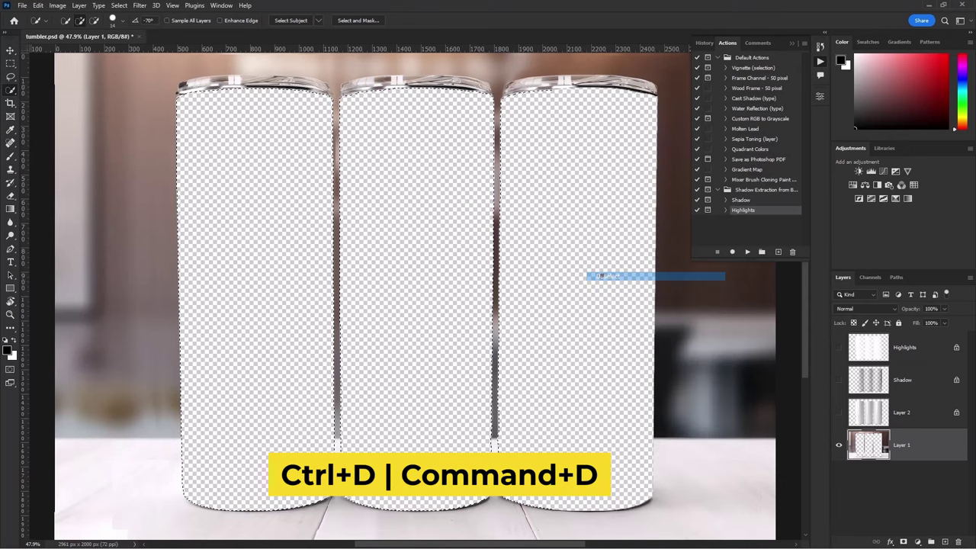
click(837, 380)
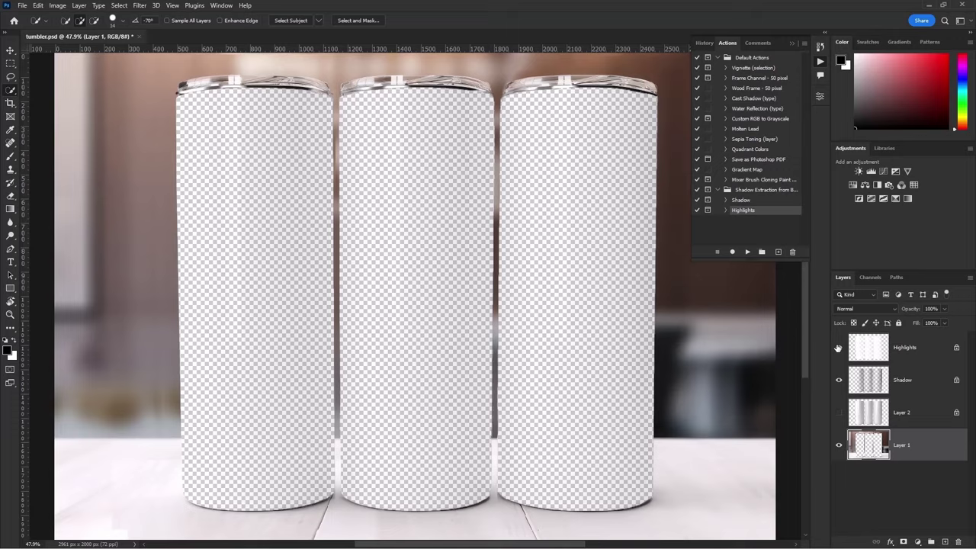
click(838, 347)
Step: Add a Curves adjustment layer above Highlights with an Auto-set curve
click(912, 355)
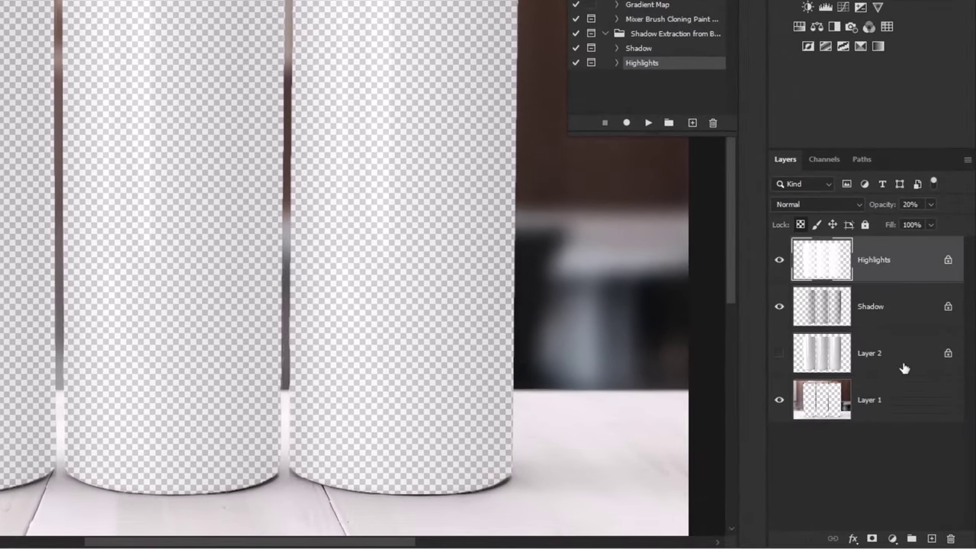
click(892, 538)
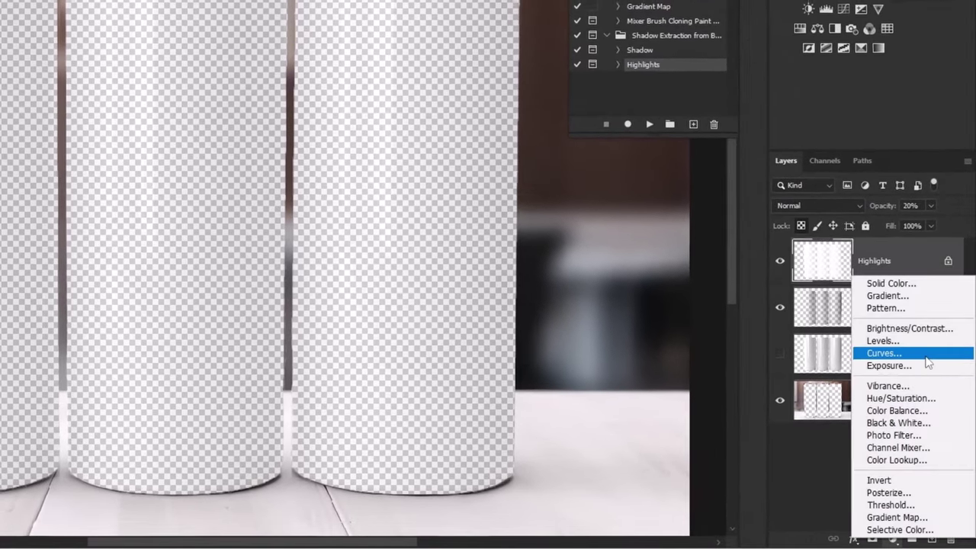
click(925, 357)
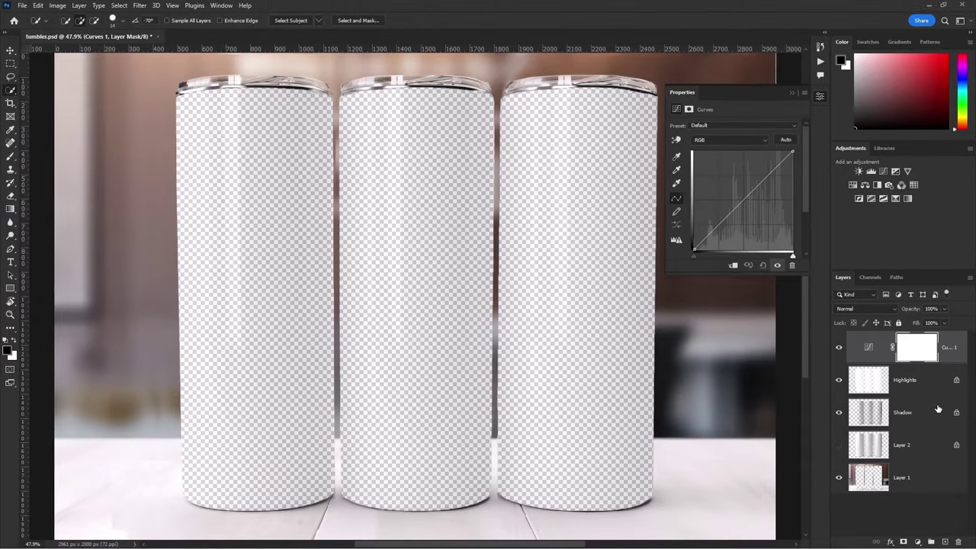
click(785, 140)
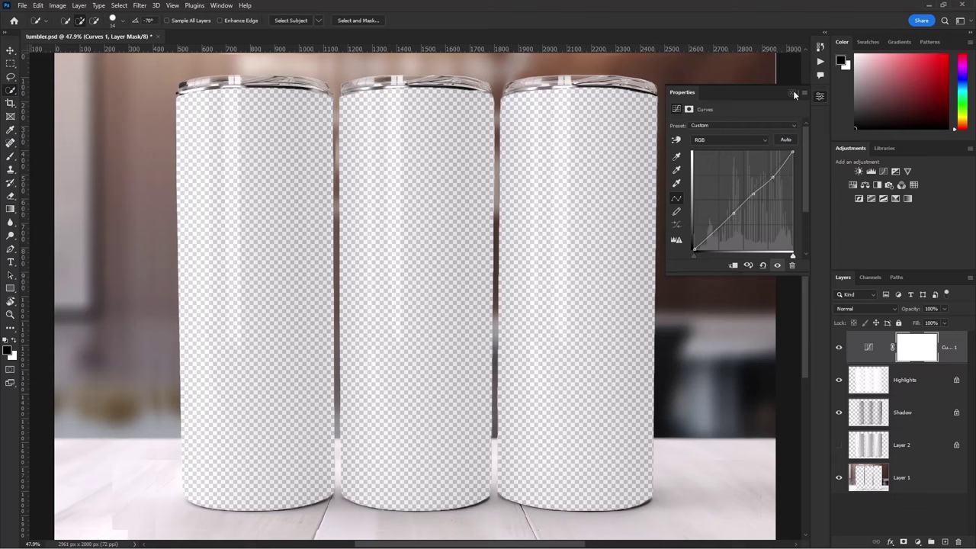
click(792, 93)
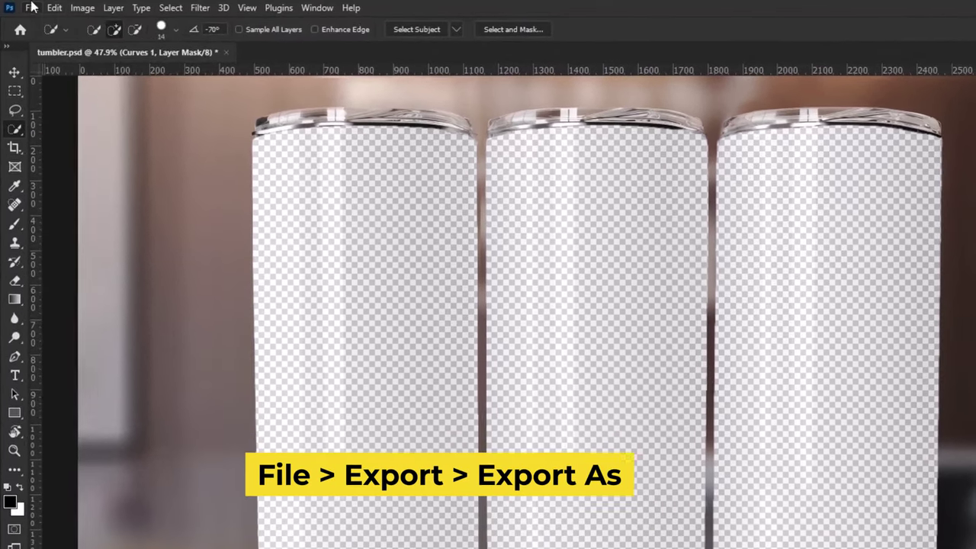
Step: Export the mockup as transparent PNG 'Tumbler' and close tumbler.psd without saving
click(22, 5)
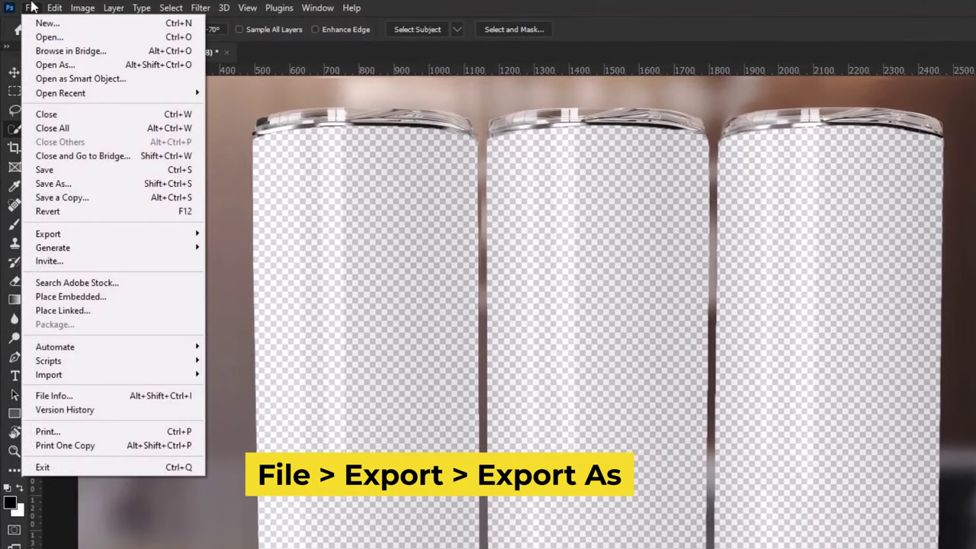
mouse_move(67, 234)
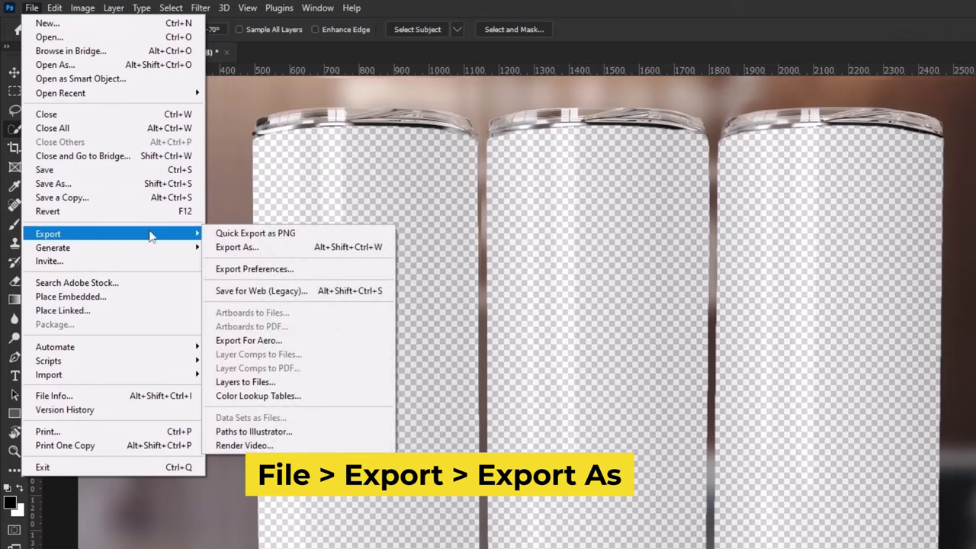
click(324, 258)
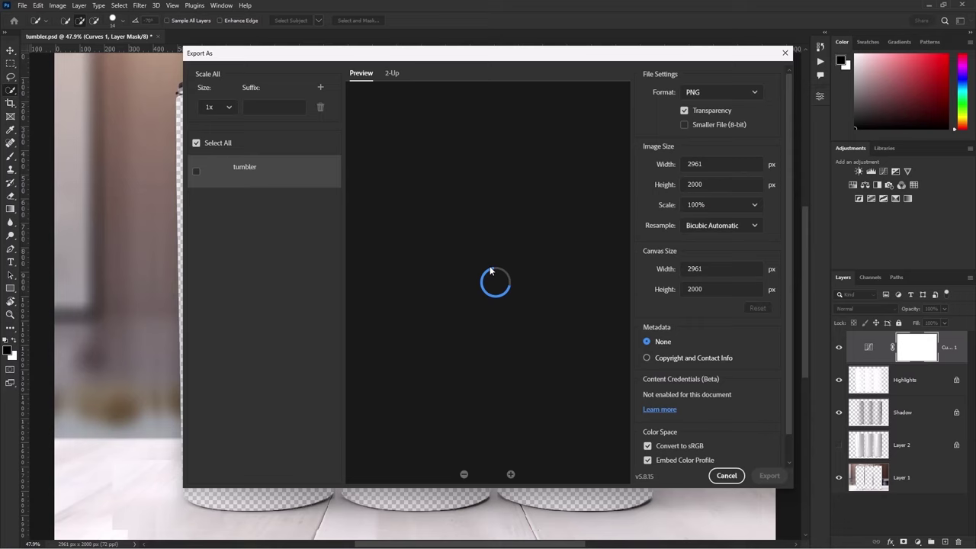
click(700, 93)
click(702, 111)
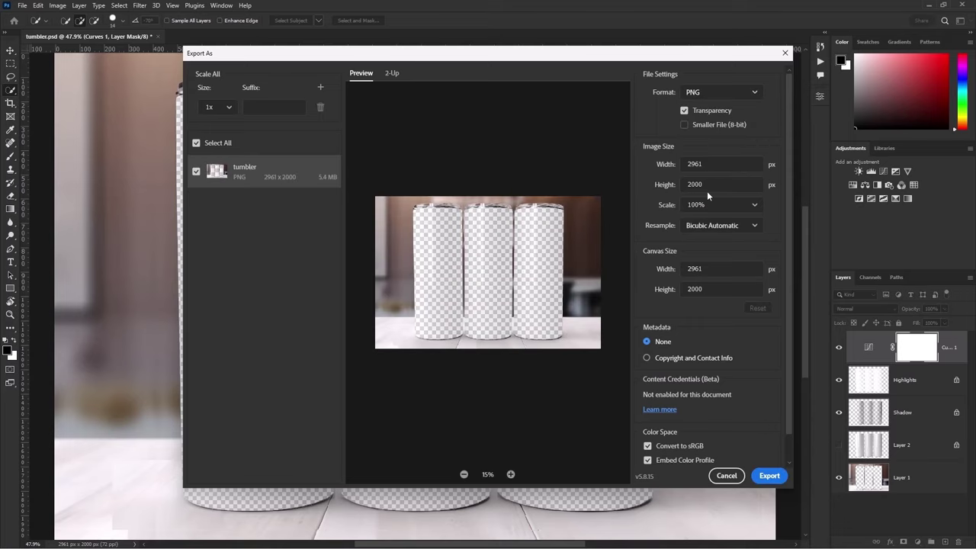
click(767, 475)
text(Tum)
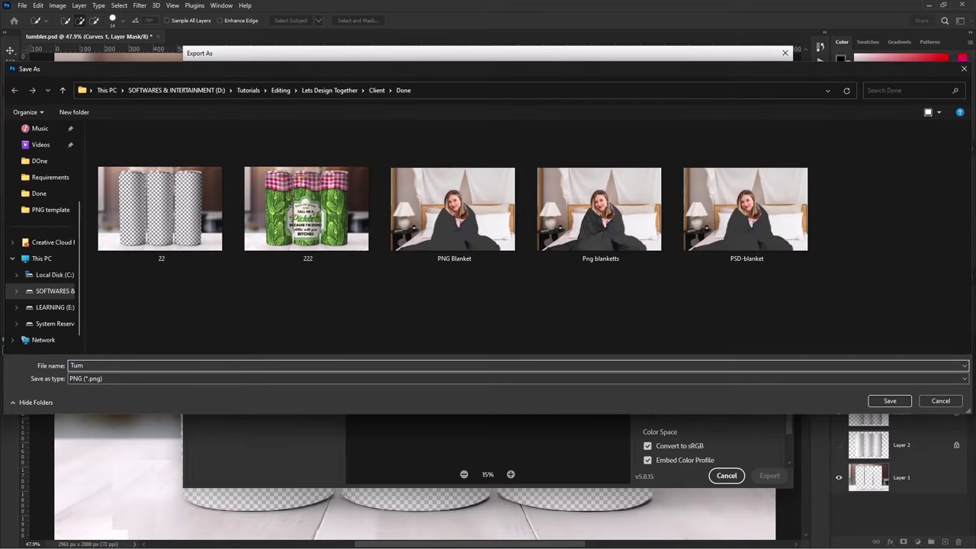
text(bler)
key(Return)
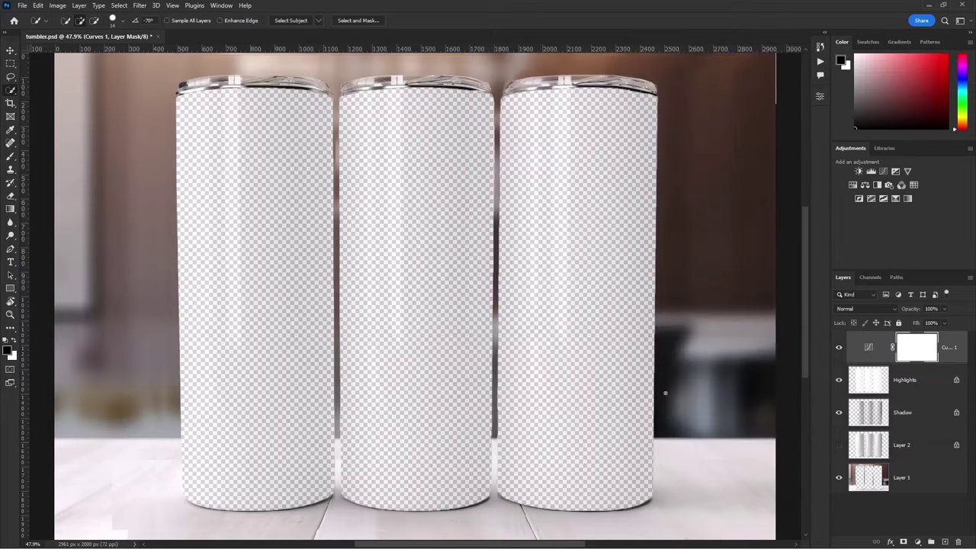
click(159, 38)
click(482, 208)
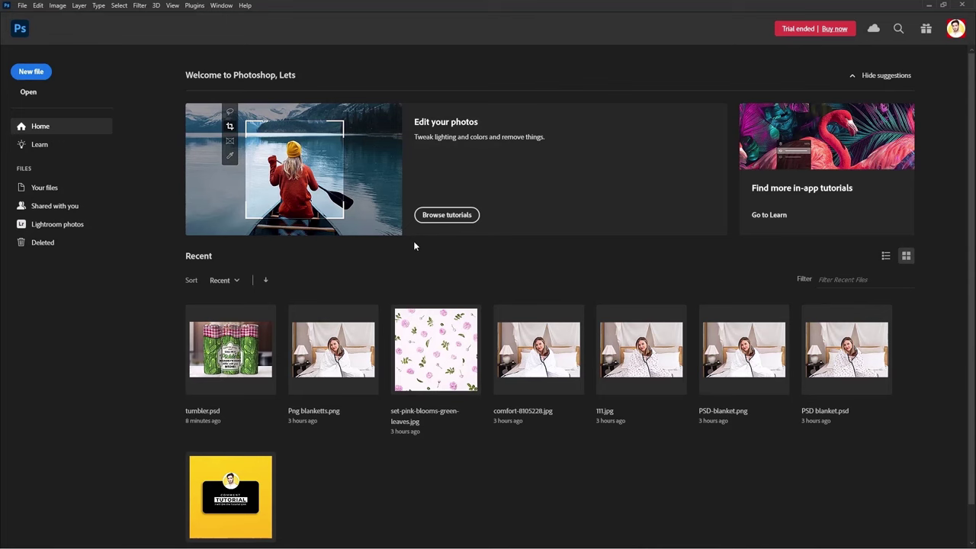
Step: Open Tumbler.png from the Client > Done folder
click(29, 92)
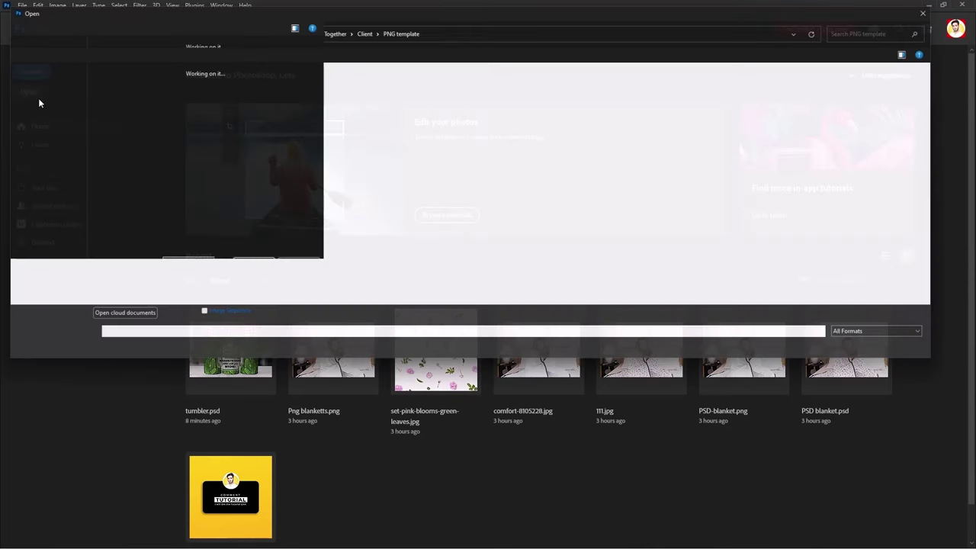
click(329, 29)
double_click(736, 126)
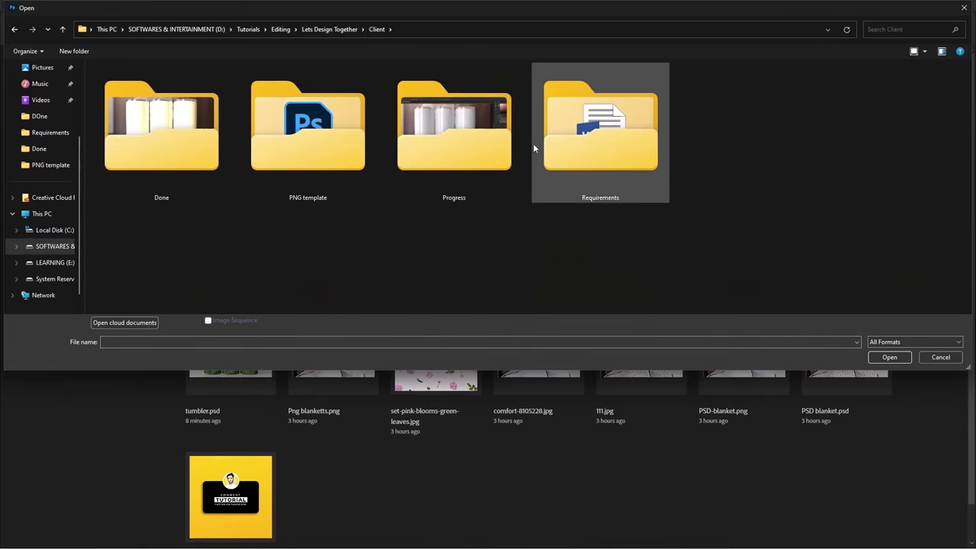
double_click(161, 133)
click(439, 263)
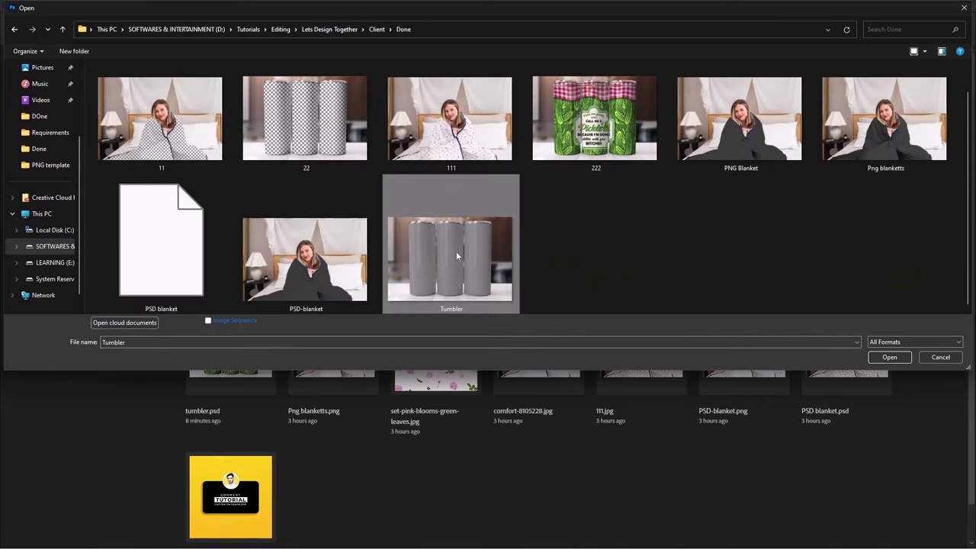
double_click(457, 248)
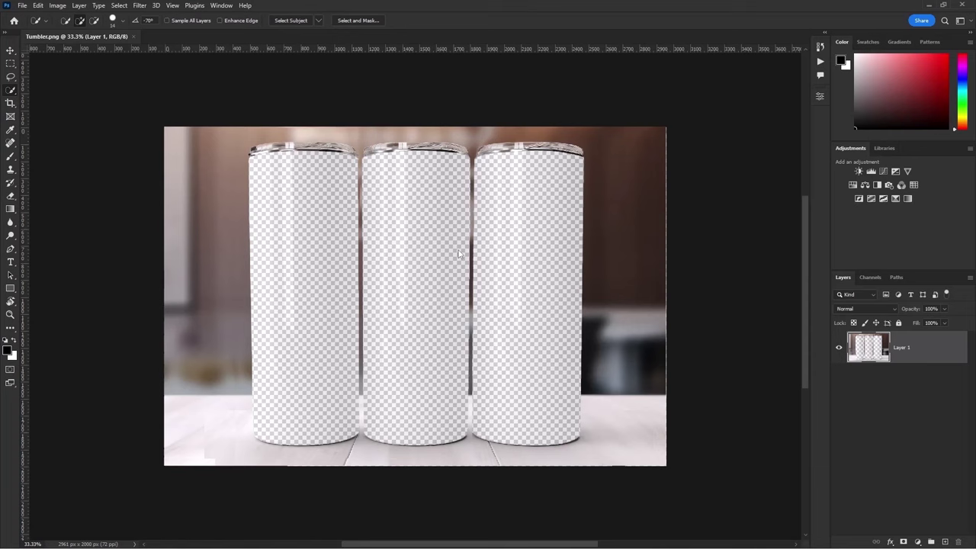
Step: Place Tumbler Design (50) embedded and scale it to cover all three tumblers
click(22, 5)
click(46, 196)
click(376, 29)
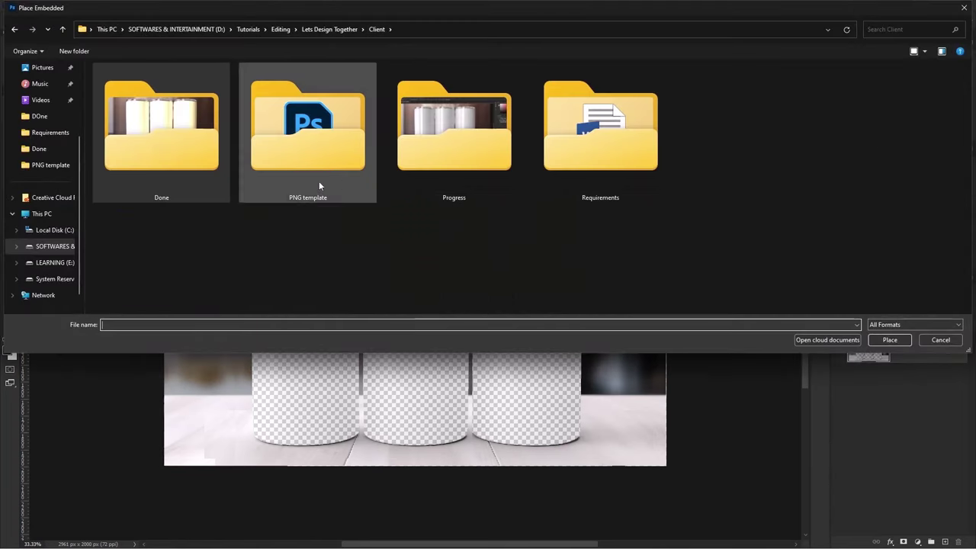
double_click(319, 185)
click(392, 98)
click(889, 340)
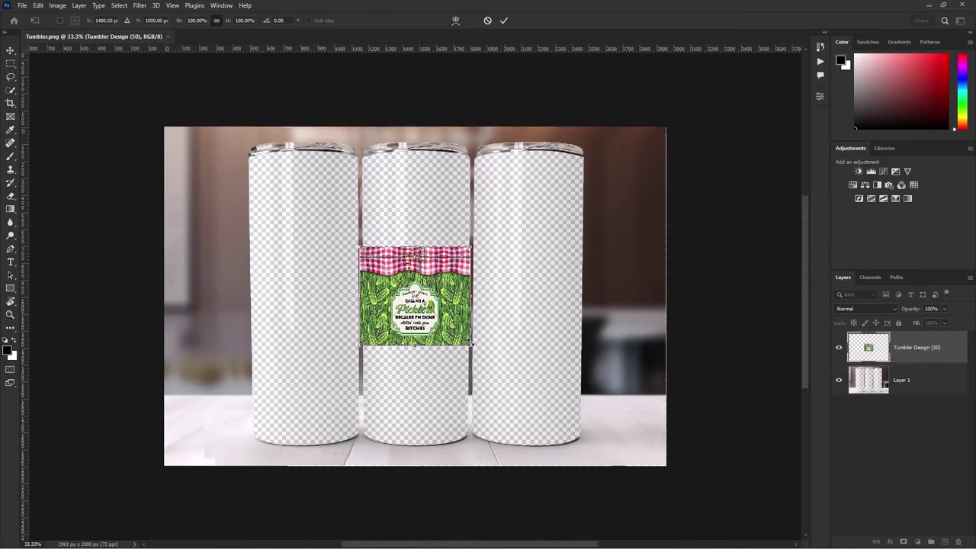
drag(470, 344, 587, 450)
drag(360, 247, 210, 172)
key(Return)
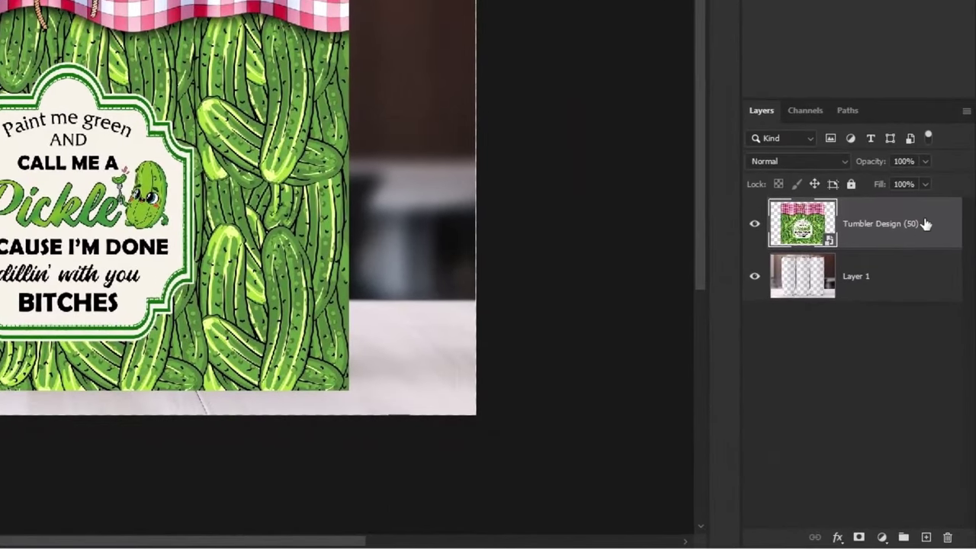
Step: Move the pickle design below Layer 1, lock Layer 1, and nudge the design into position
drag(926, 223, 917, 301)
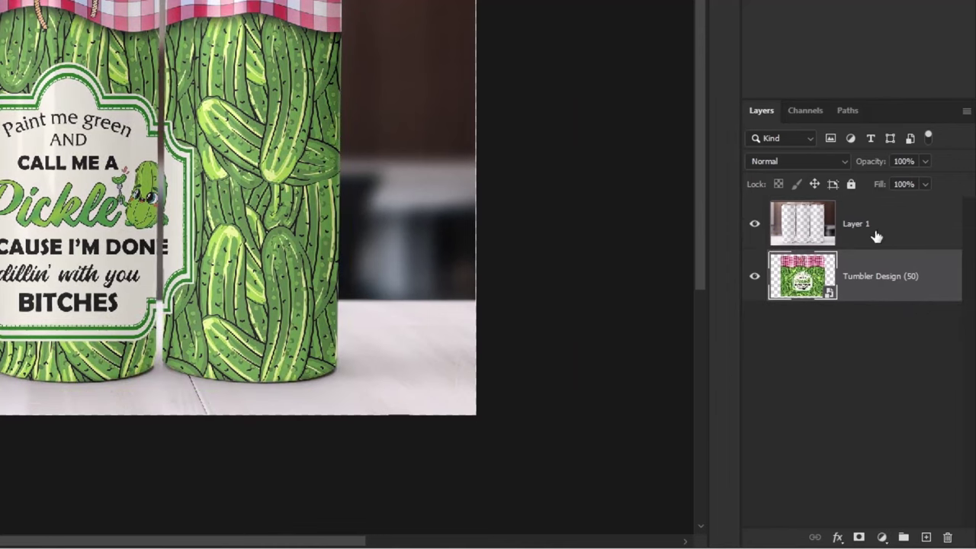
click(917, 231)
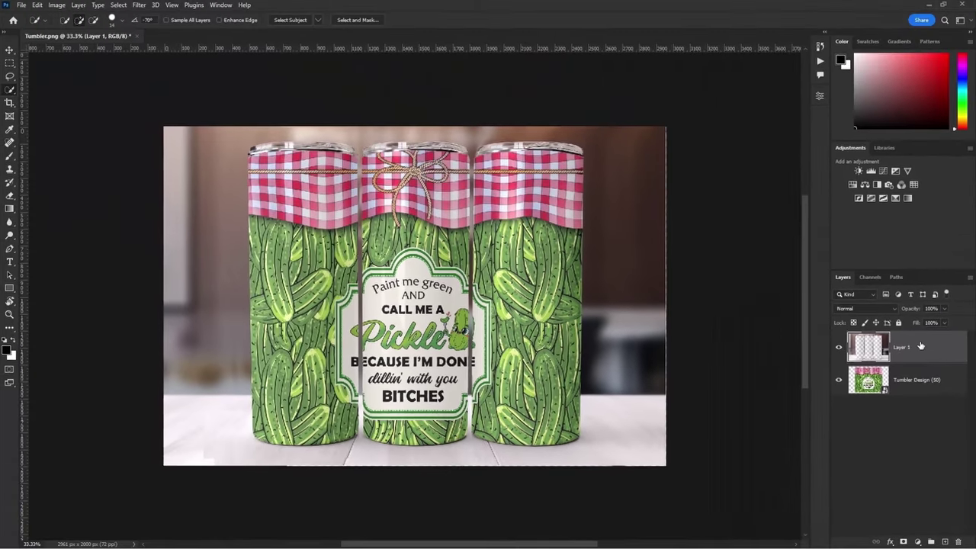
click(898, 322)
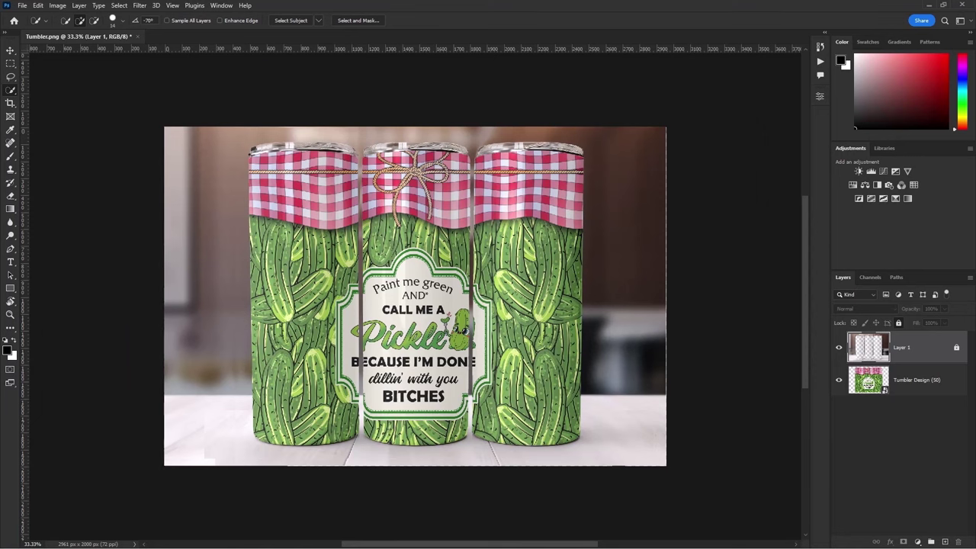
key(v)
mouse_move(436, 288)
mouse_down()
mouse_move(431, 279)
mouse_move(424, 293)
mouse_move(434, 304)
mouse_up()
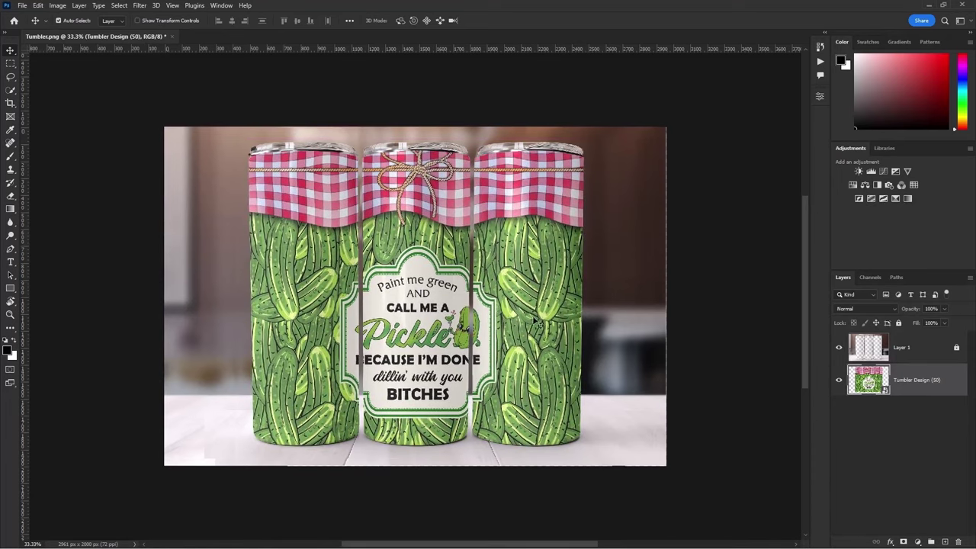
Step: Place the tumbler mockup PNG on Canva's Page 1 over the sunflower and flag artwork
drag(523, 379, 532, 381)
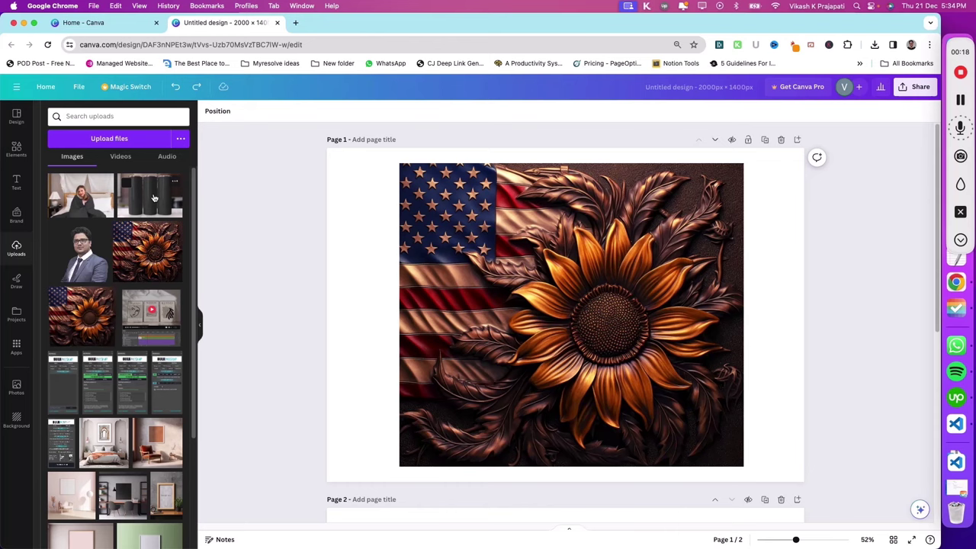
drag(153, 199, 355, 303)
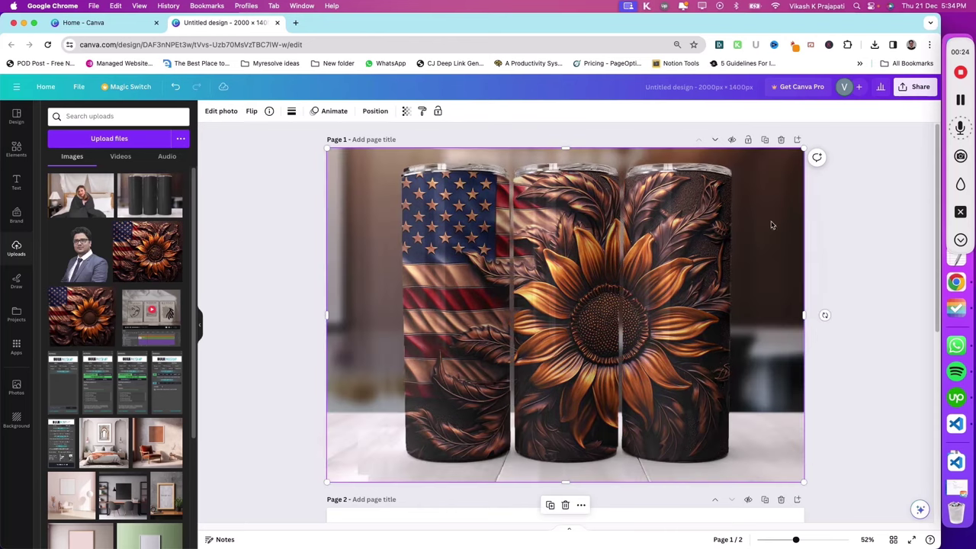
click(850, 220)
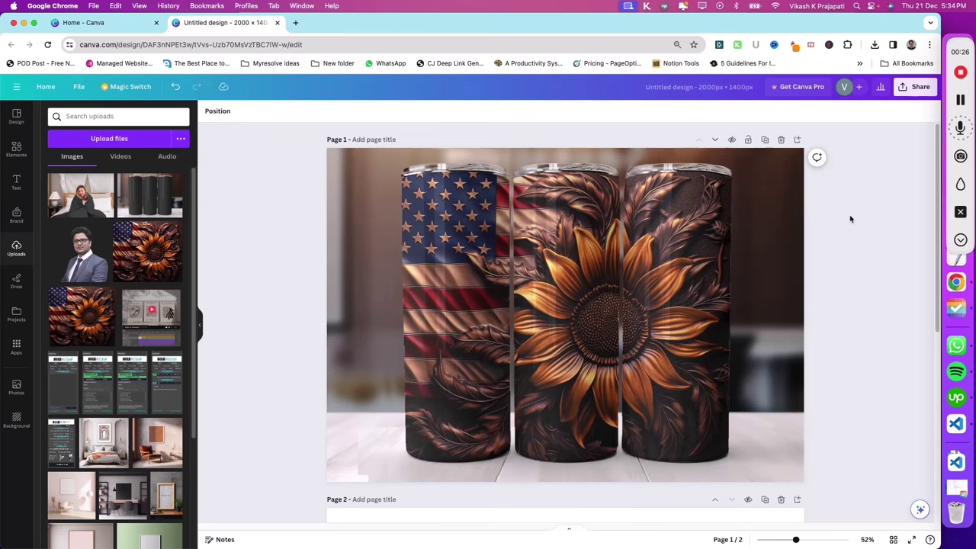